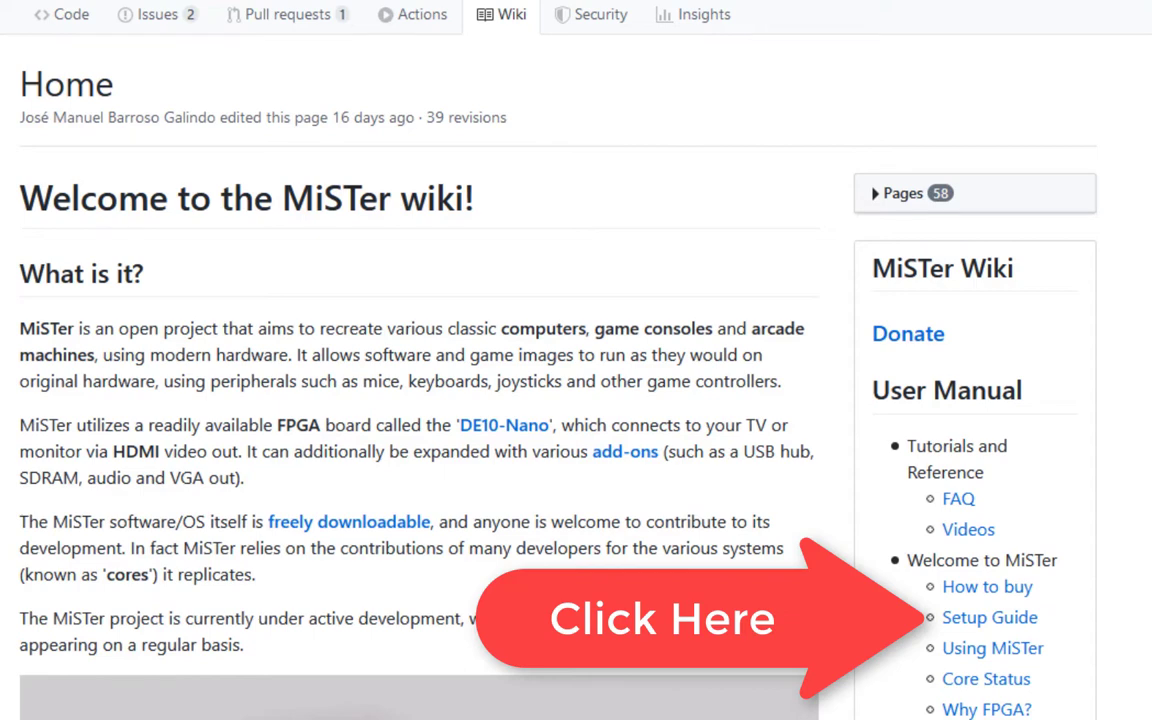
# Open the wiki's Setup Guide and follow its link to the latest SD card installer repository.
pyautogui.click(991, 622)
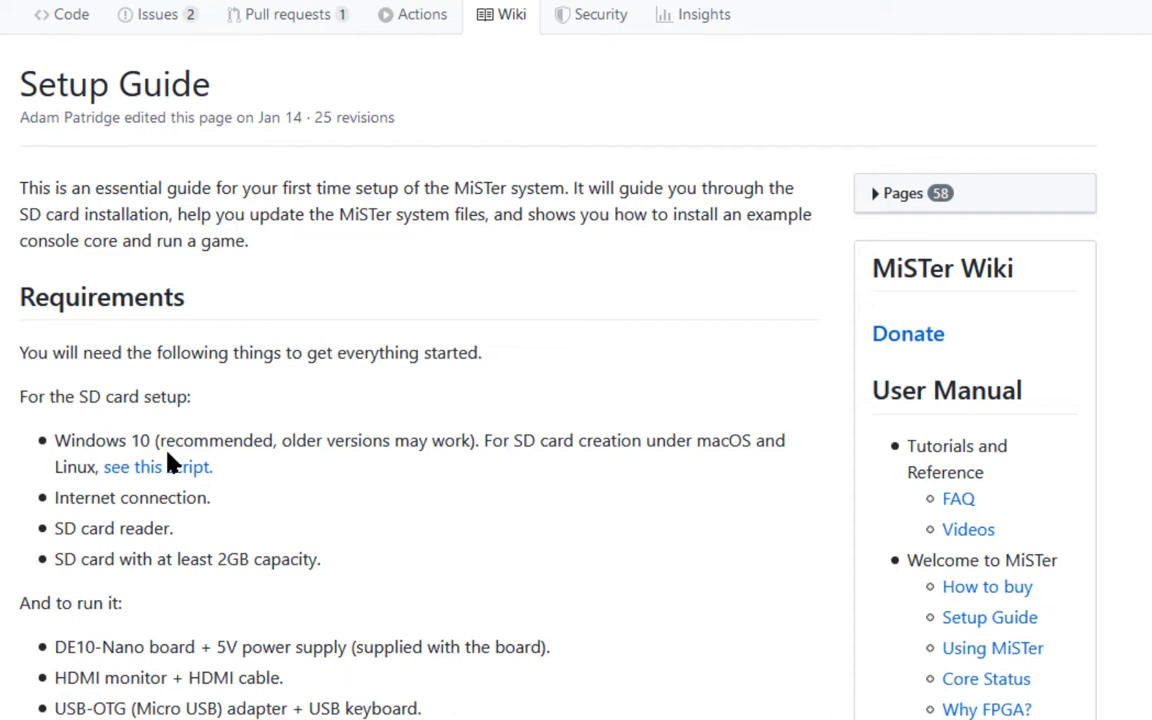
pyautogui.scroll(-5, 208, 603)
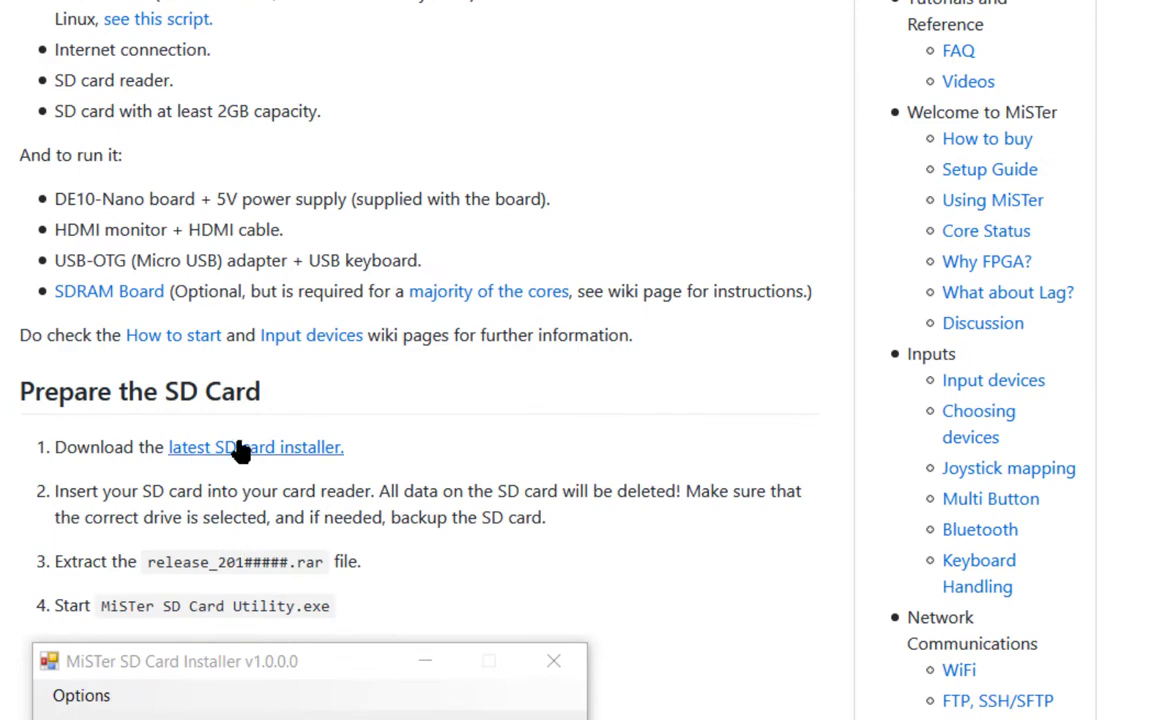
pyautogui.click(237, 450)
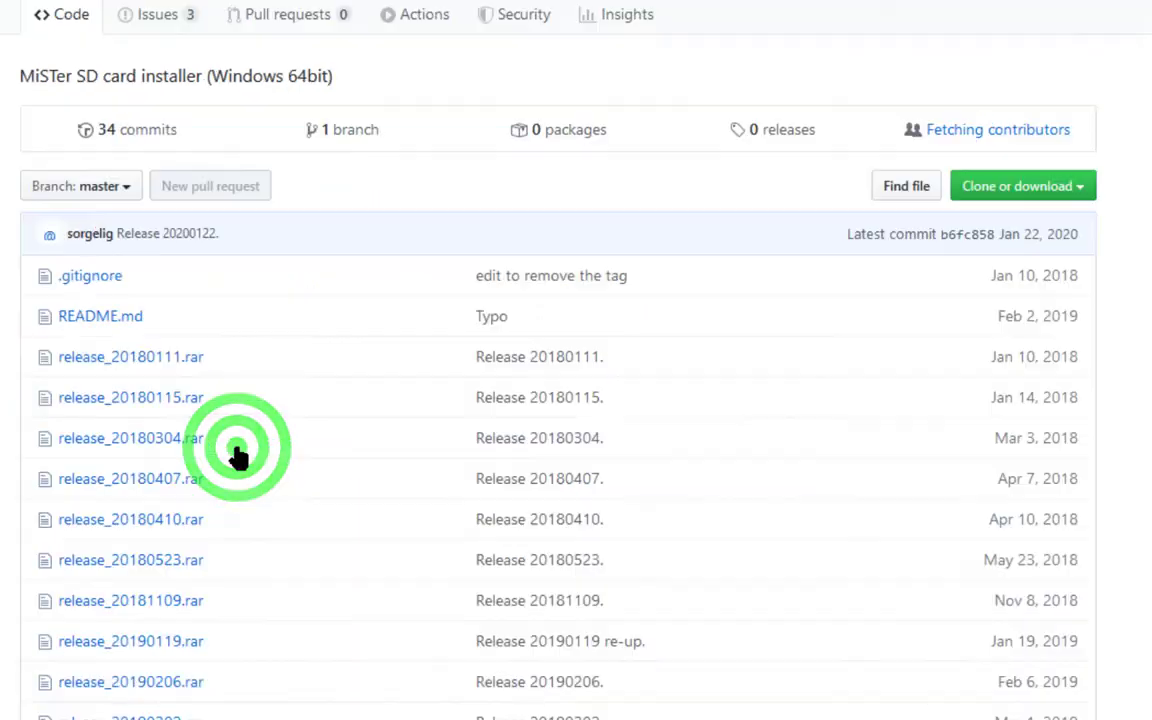
# Download release_20200122.rar from the repository, choosing to save the file.
pyautogui.scroll(-6, 240, 517)
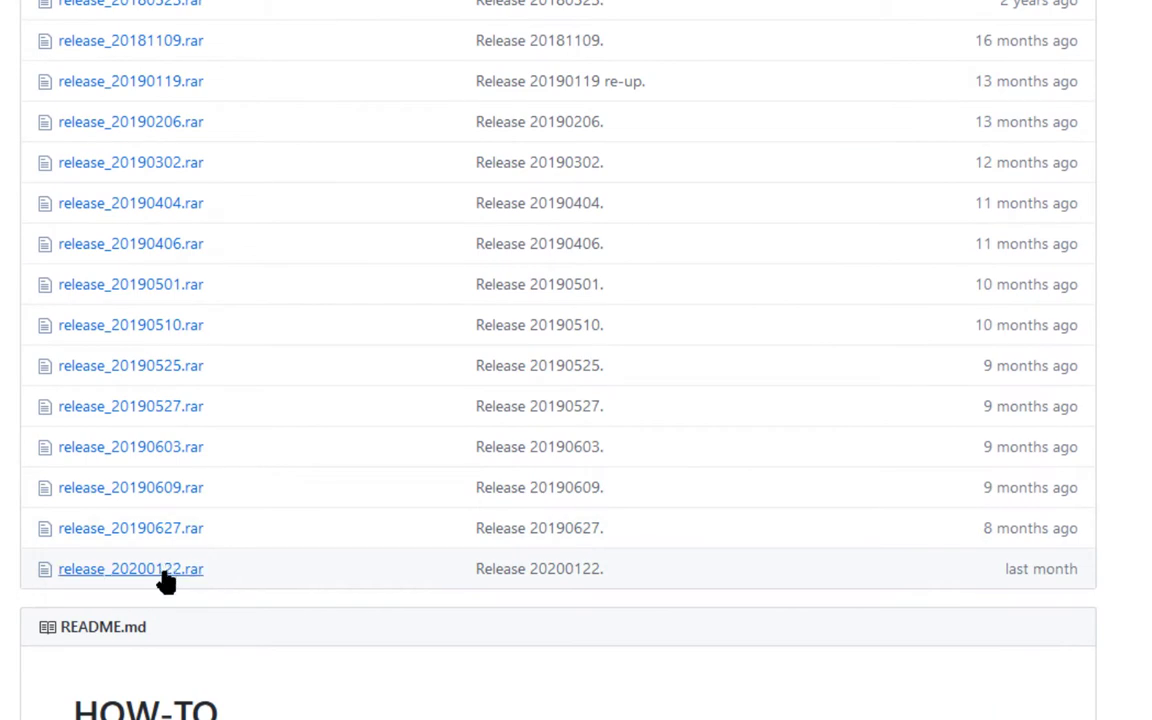
pyautogui.scroll(4, 166, 582)
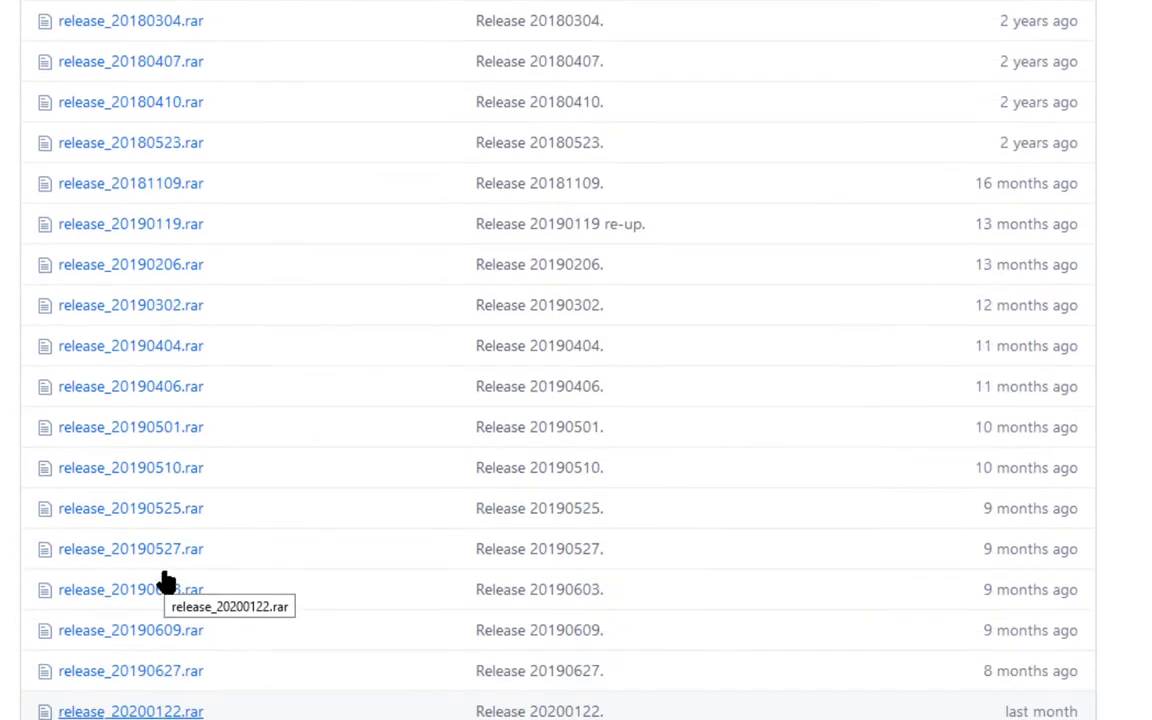
pyautogui.scroll(-3, 166, 582)
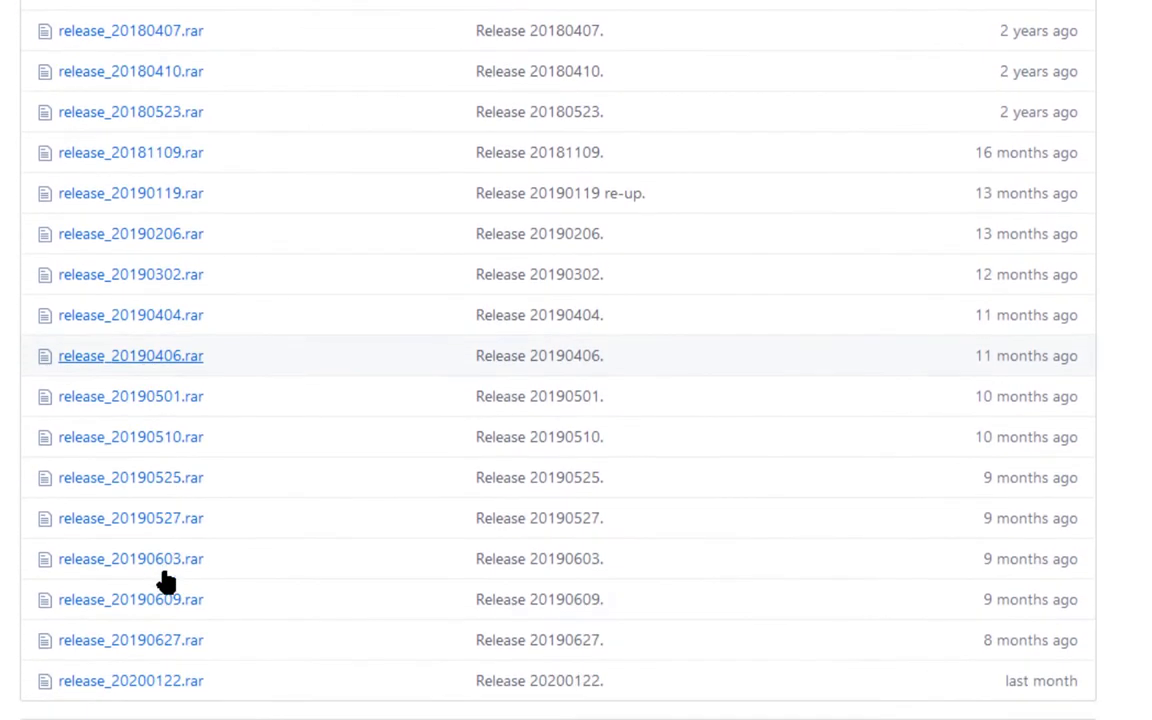
pyautogui.click(155, 684)
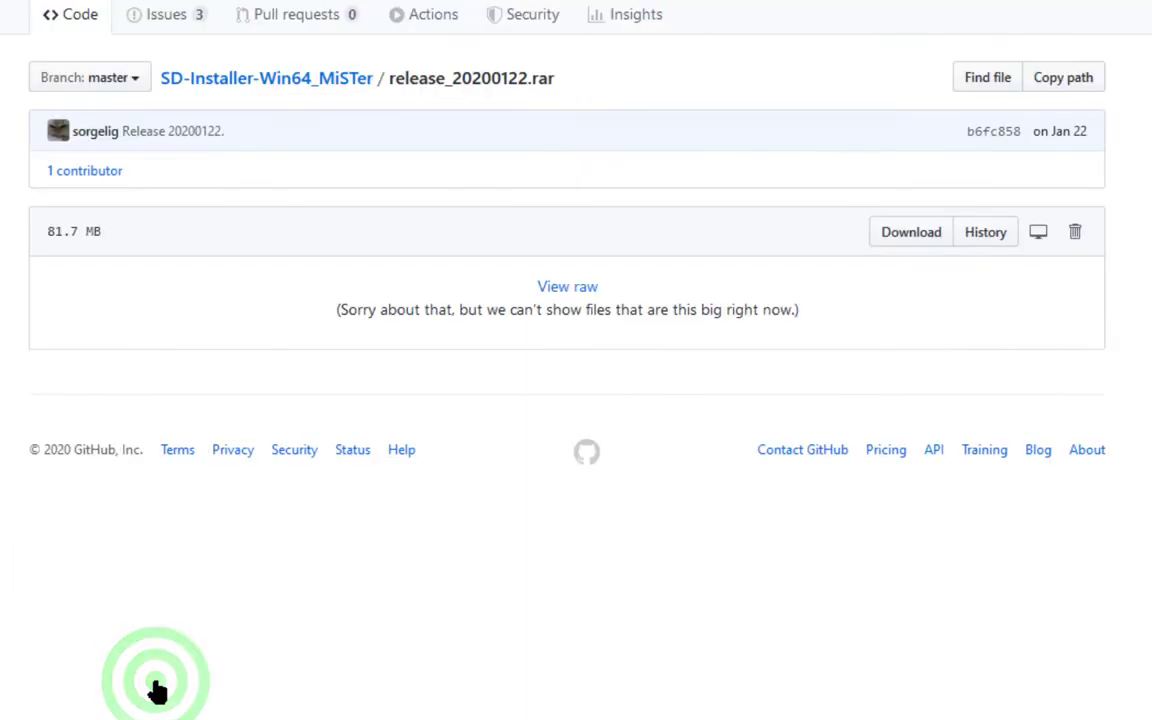
pyautogui.click(912, 244)
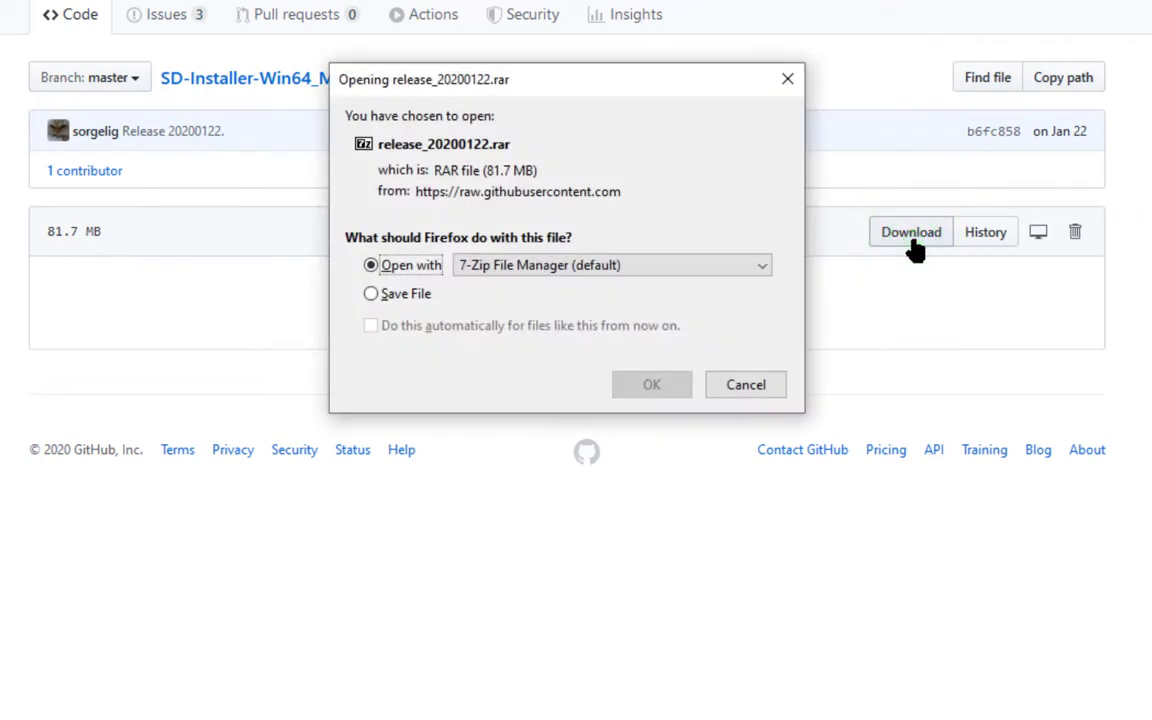
pyautogui.click(384, 294)
pyautogui.click(652, 385)
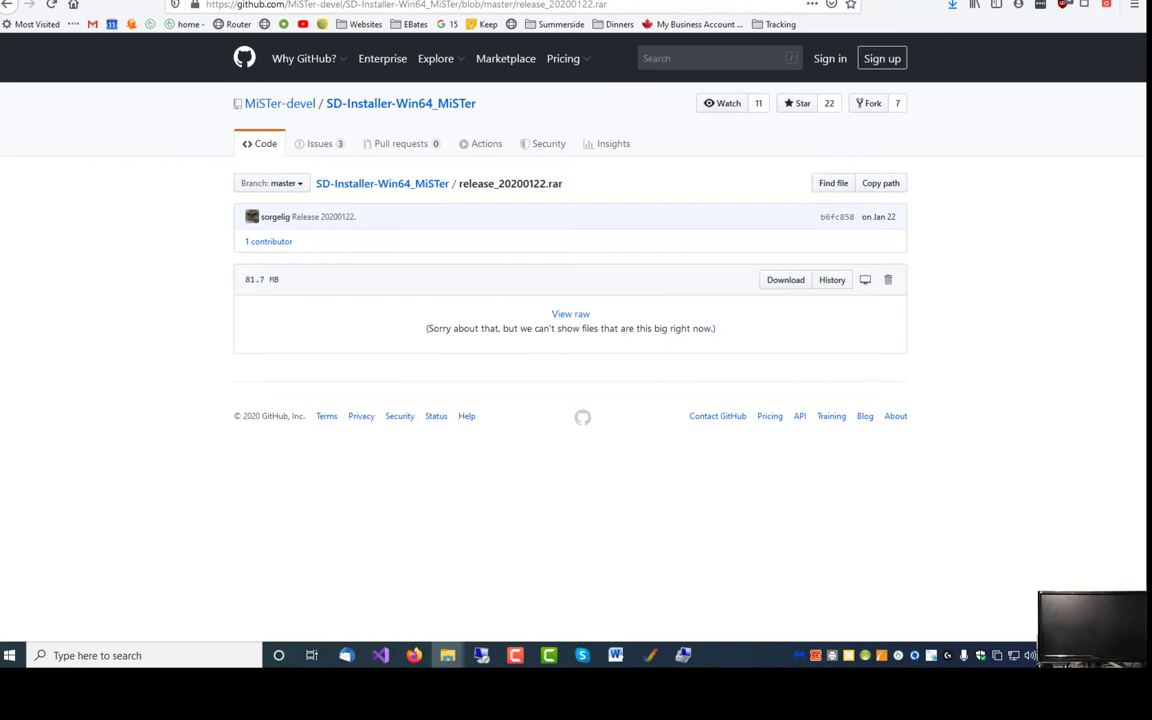
# Switch to File Explorer and open release_20200122.rar from Downloads with 7-Zip File Manager.
pyautogui.moveTo(0, 250); pyautogui.dragTo(574, 137)
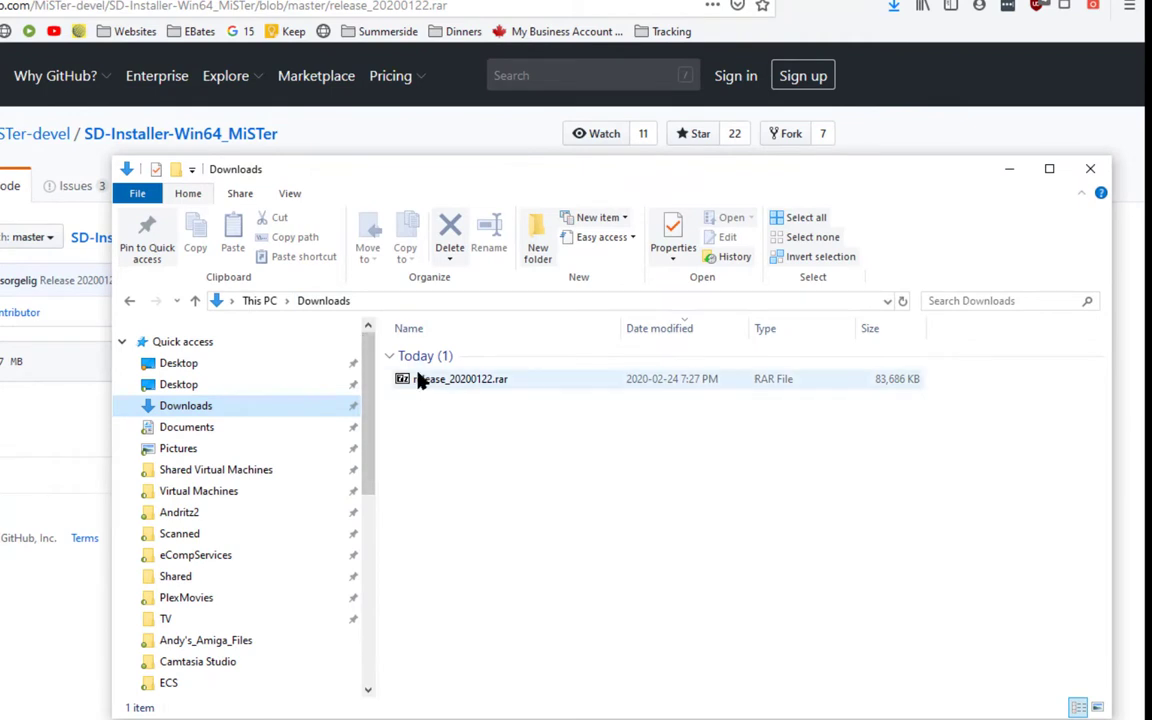
pyautogui.rightClick(419, 378)
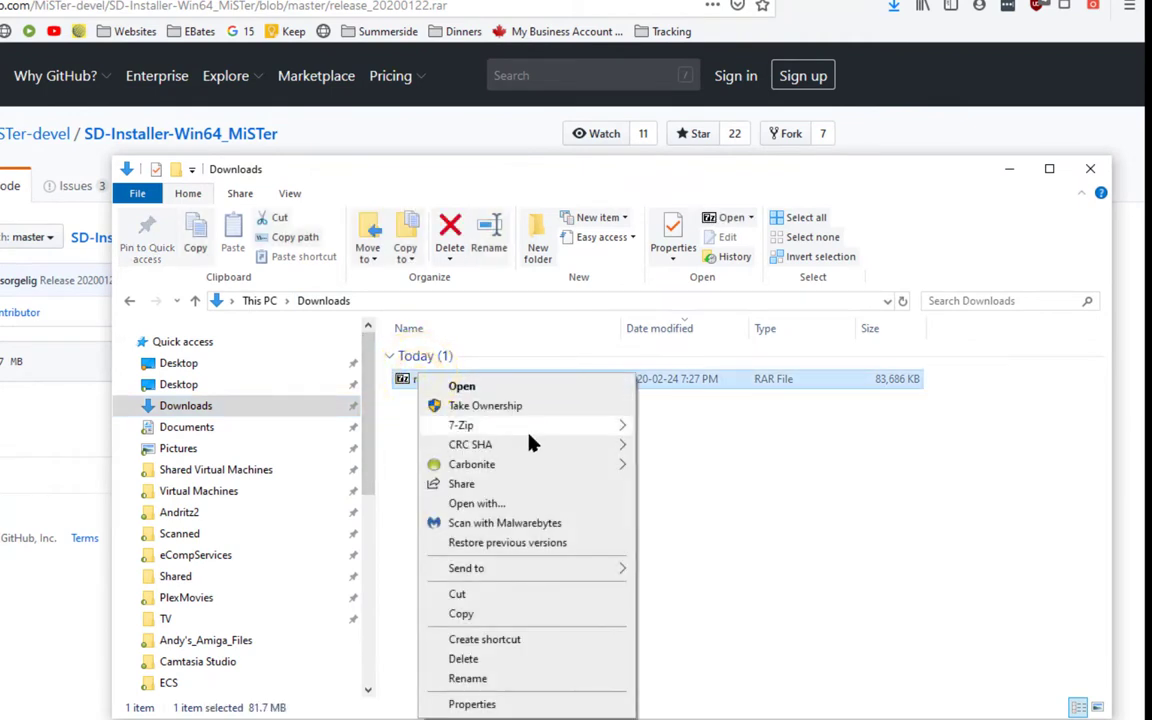
pyautogui.click(537, 508)
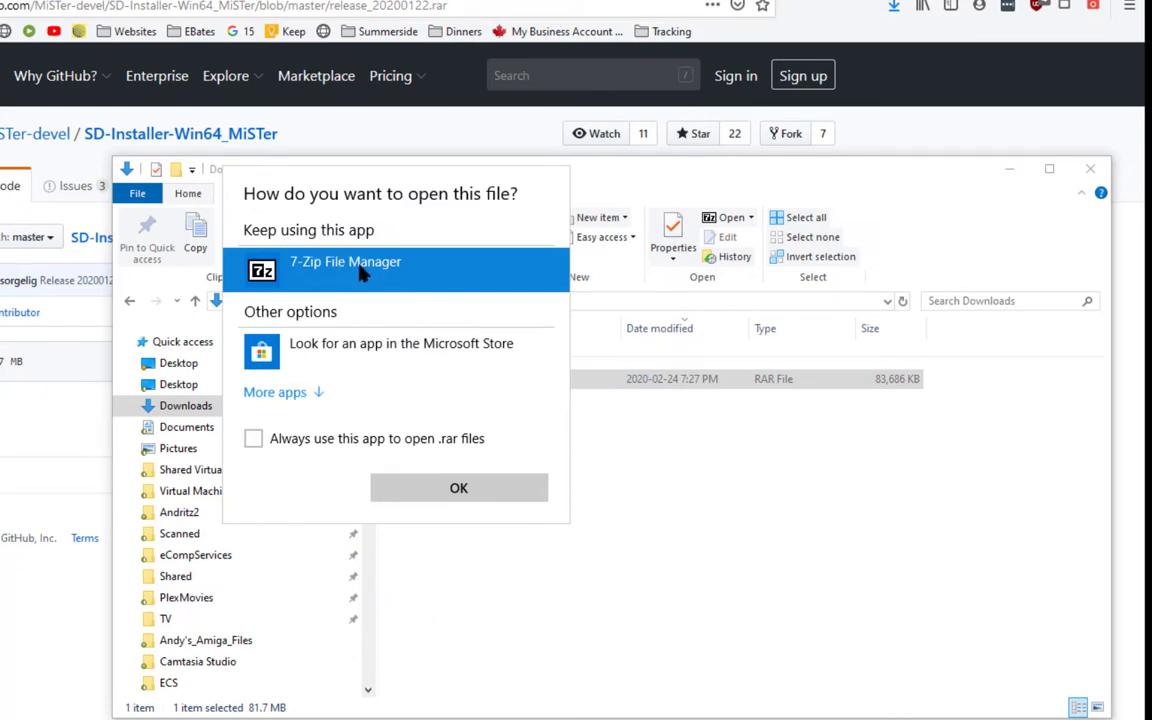
pyautogui.click(458, 488)
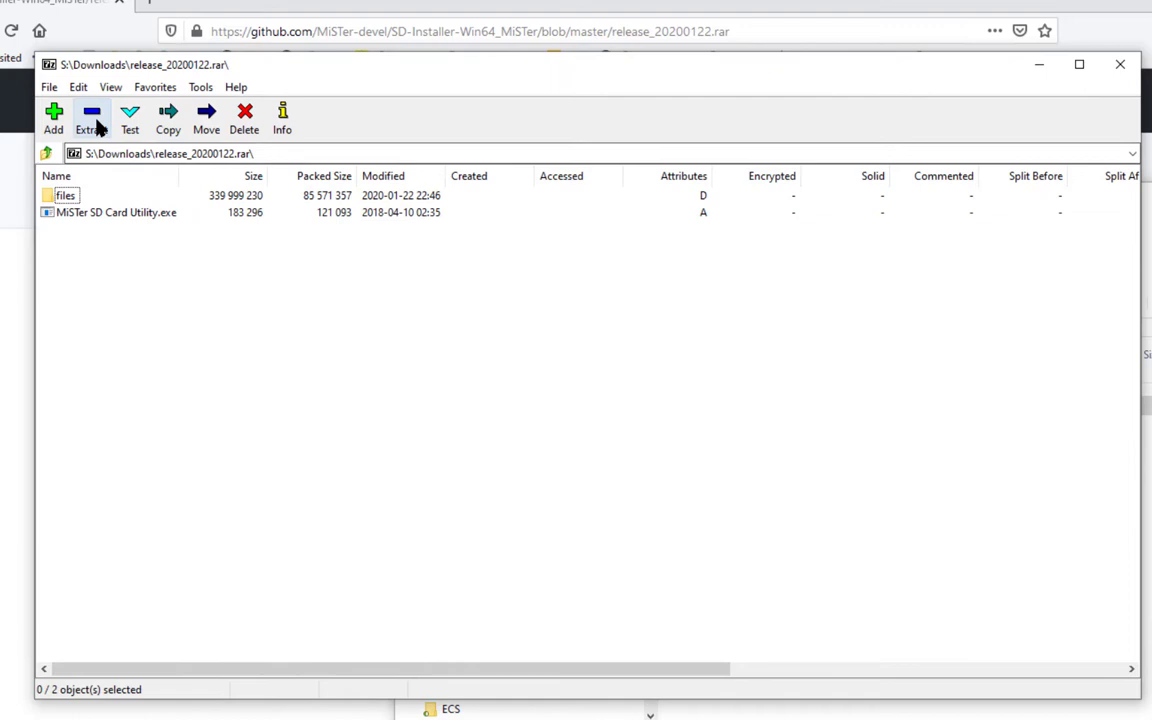
# Extract the whole archive to S:\Downloads\ and close 7-Zip.
pyautogui.click(94, 118)
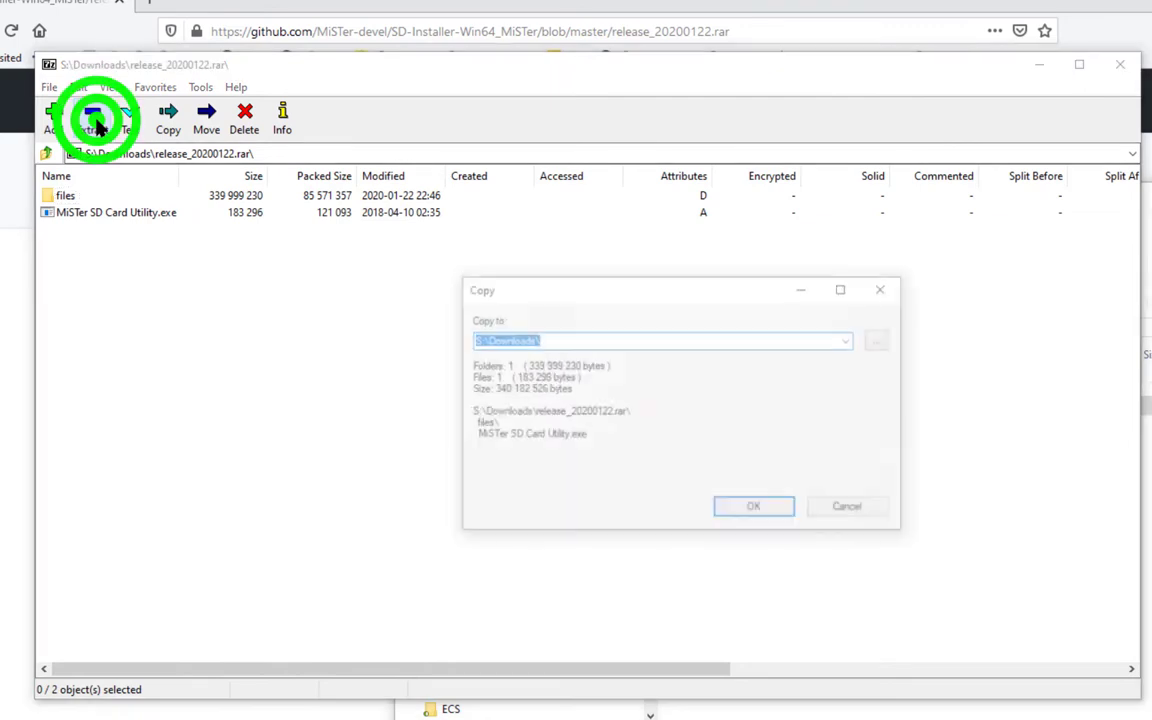
pyautogui.click(751, 505)
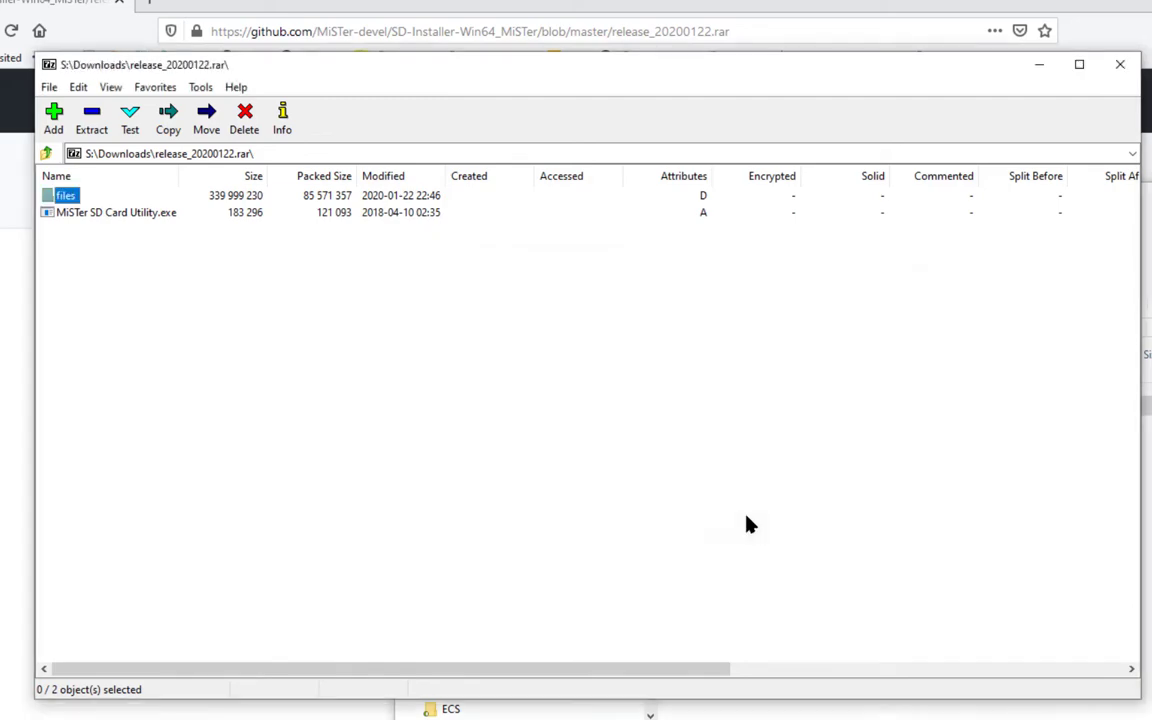
pyautogui.click(1120, 64)
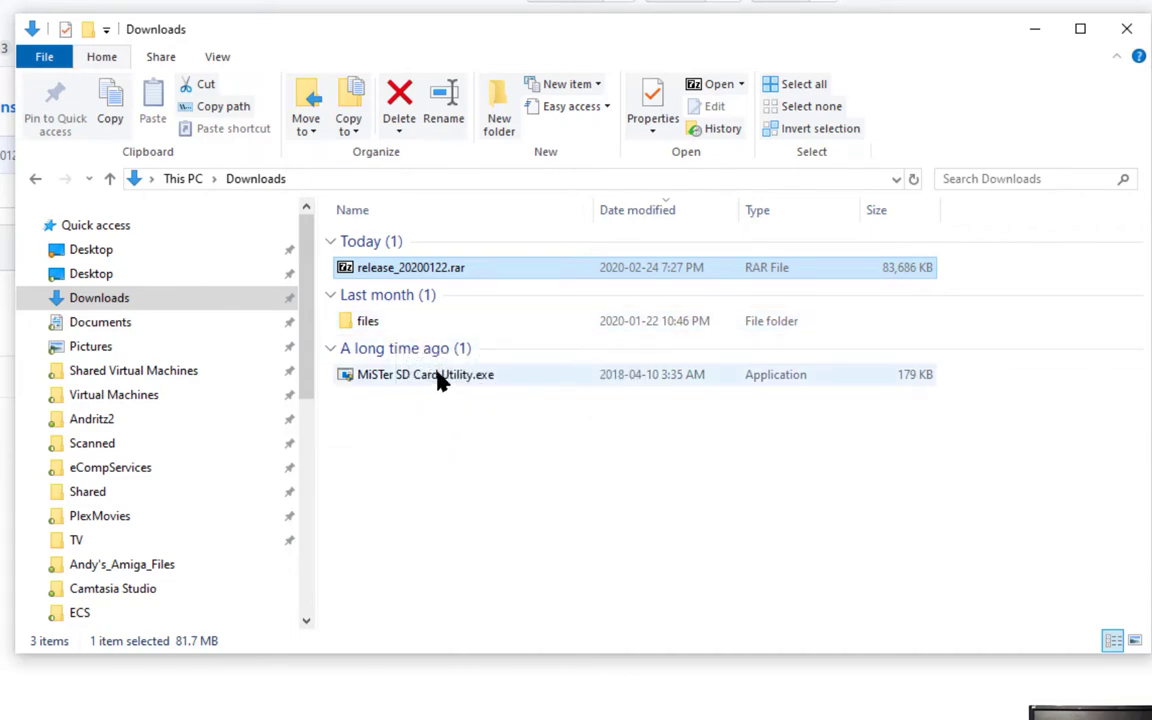
# Run MiSTer SD Card Utility.exe as administrator and dismiss the insert-disk prompt for drive F:.
pyautogui.rightClick(437, 378)
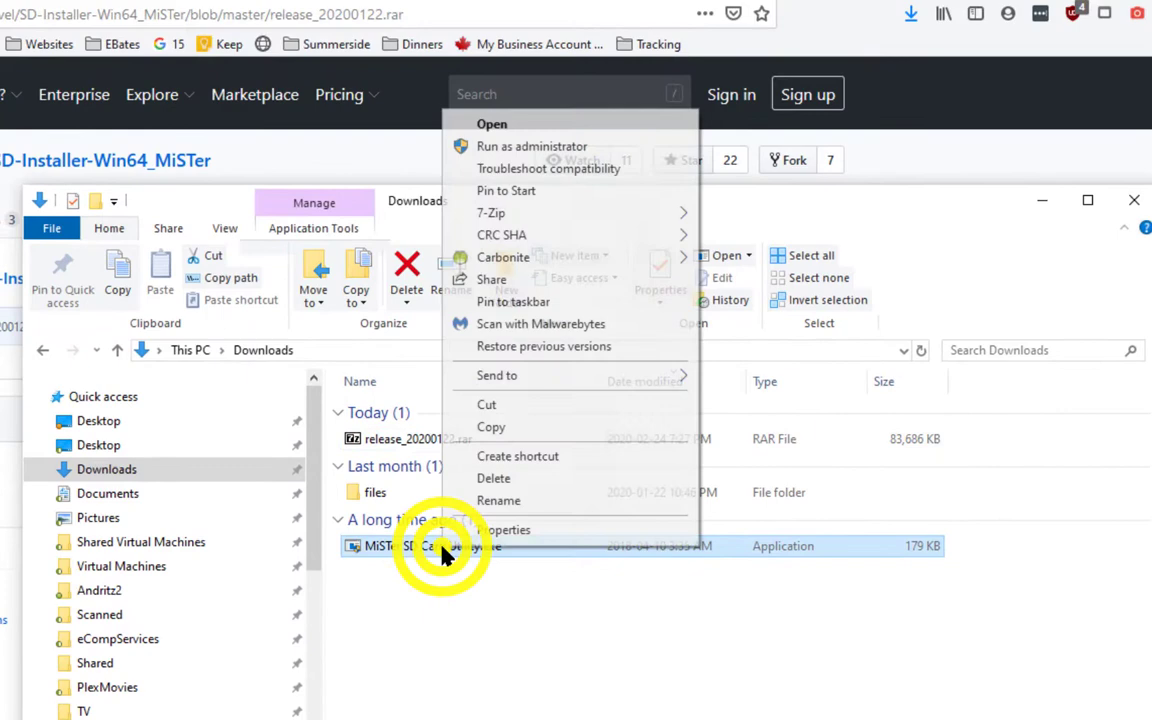
pyautogui.click(536, 147)
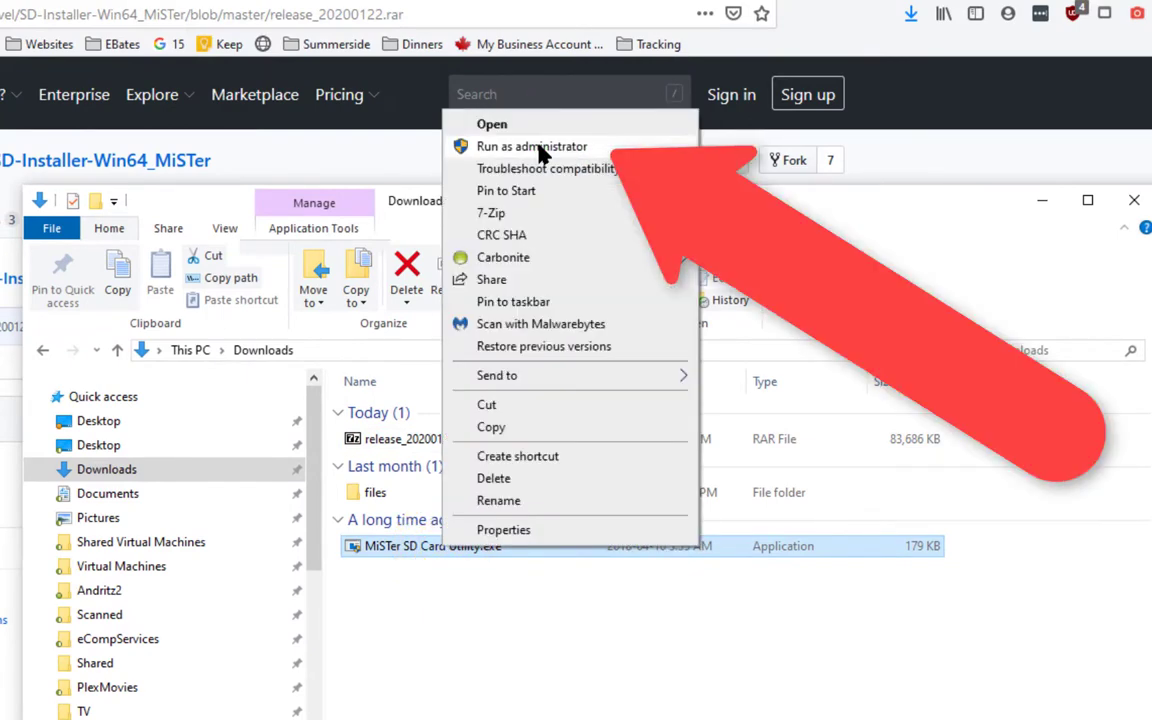
pyautogui.click(540, 148)
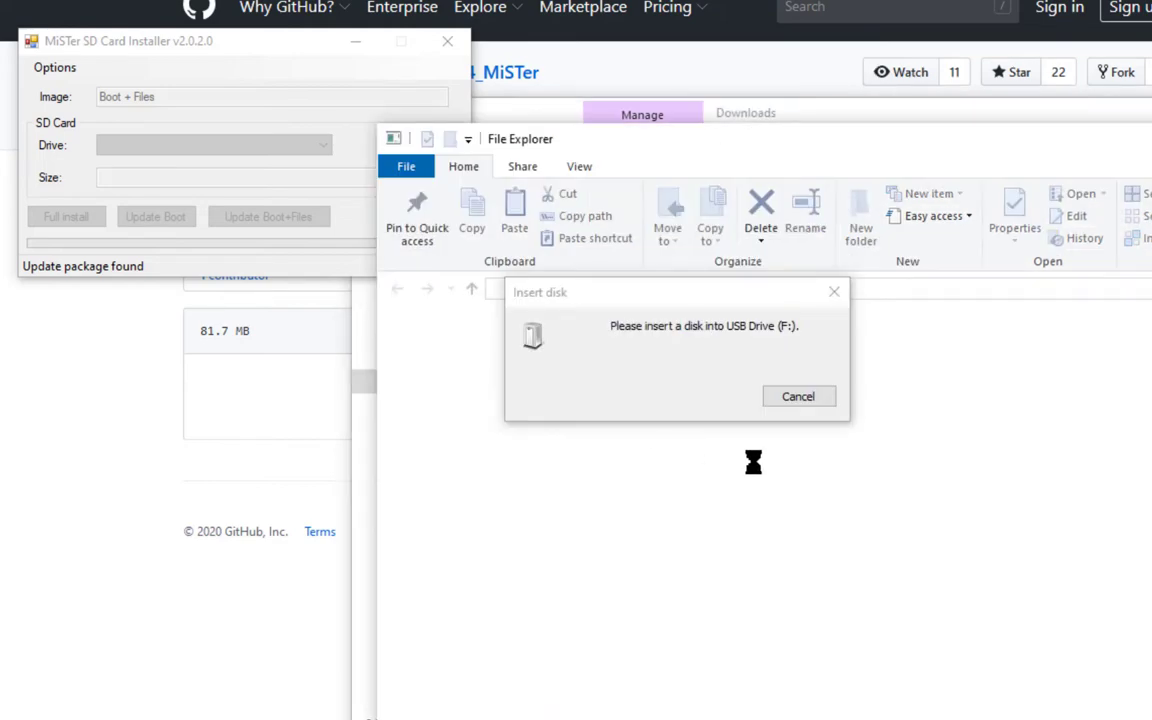
pyautogui.click(797, 396)
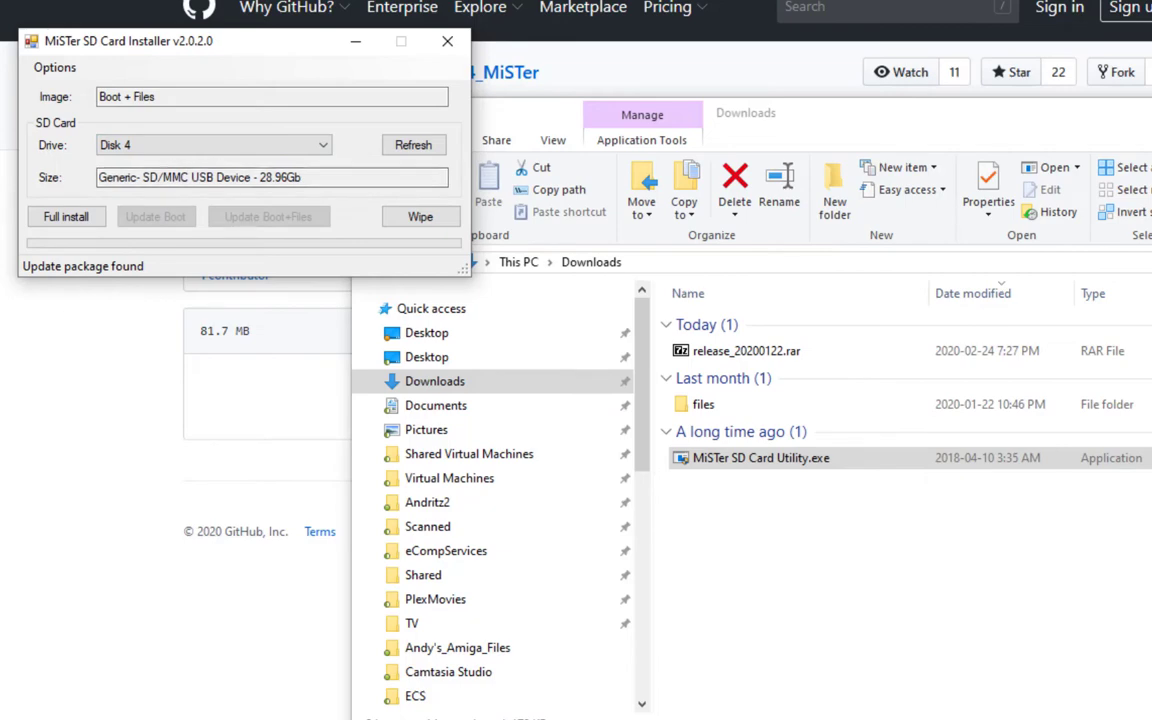
# Examine the disks in Disk Management to identify which disk number belongs to the SD card.
pyautogui.moveTo(48, 43); pyautogui.dragTo(940, 0)
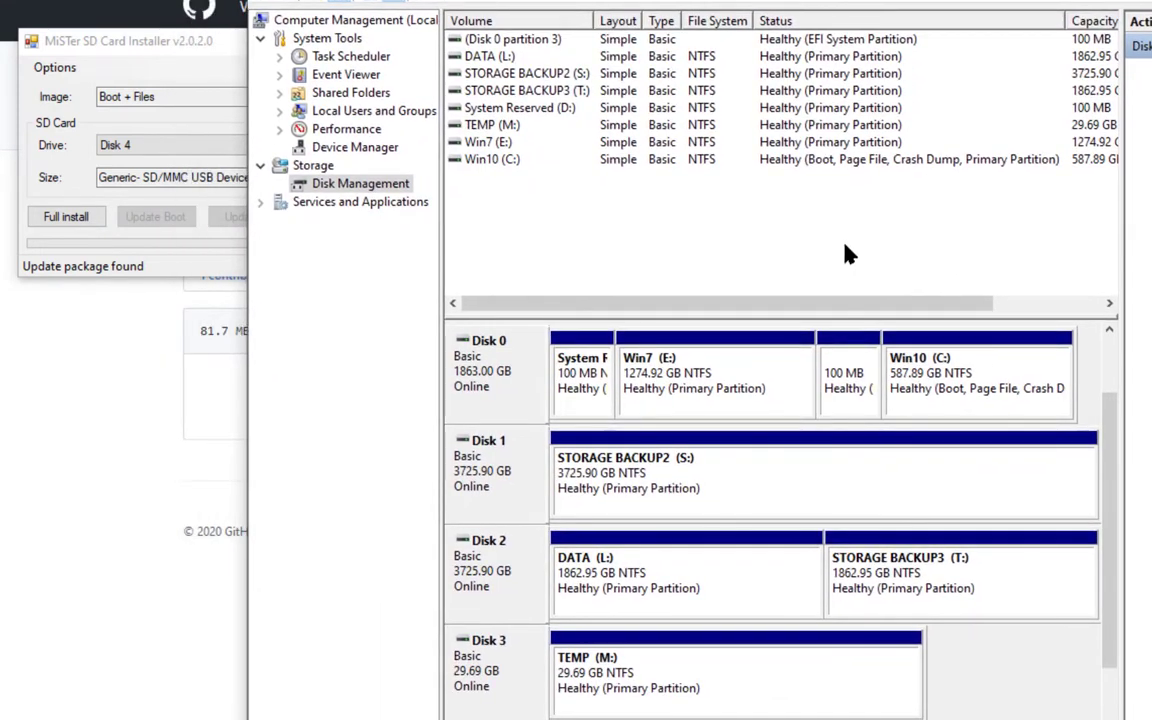
pyautogui.hscroll(3, 845, 255)
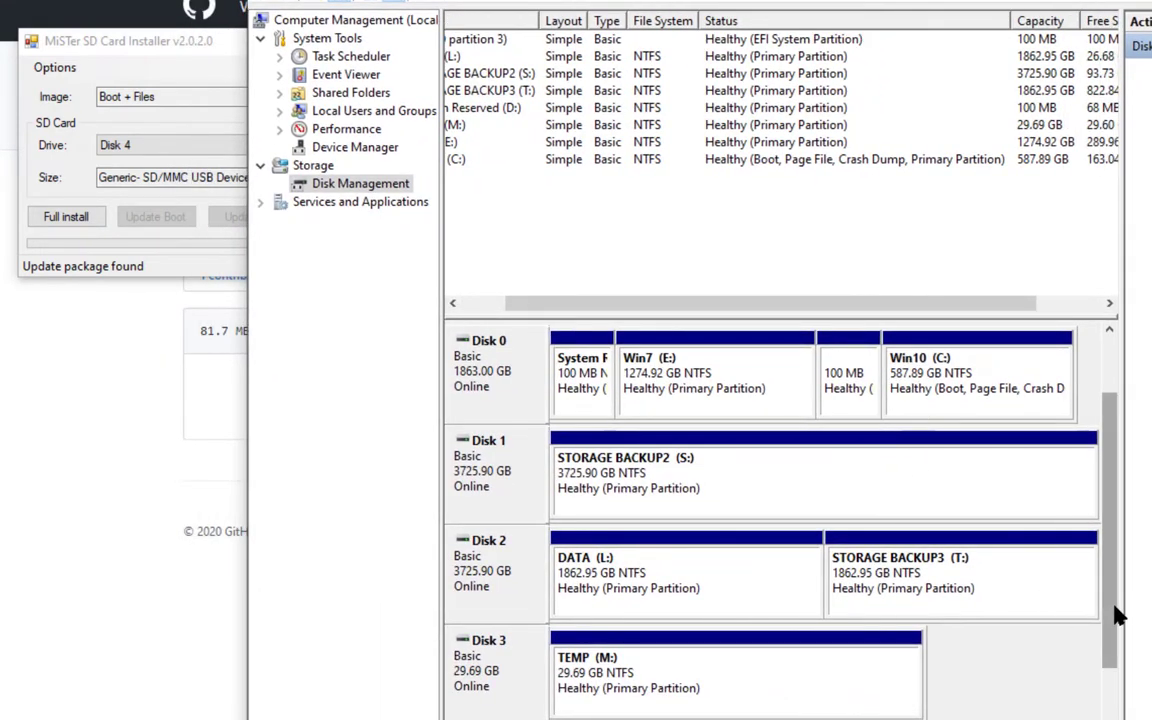
pyautogui.moveTo(1116, 617); pyautogui.dragTo(1112, 665)
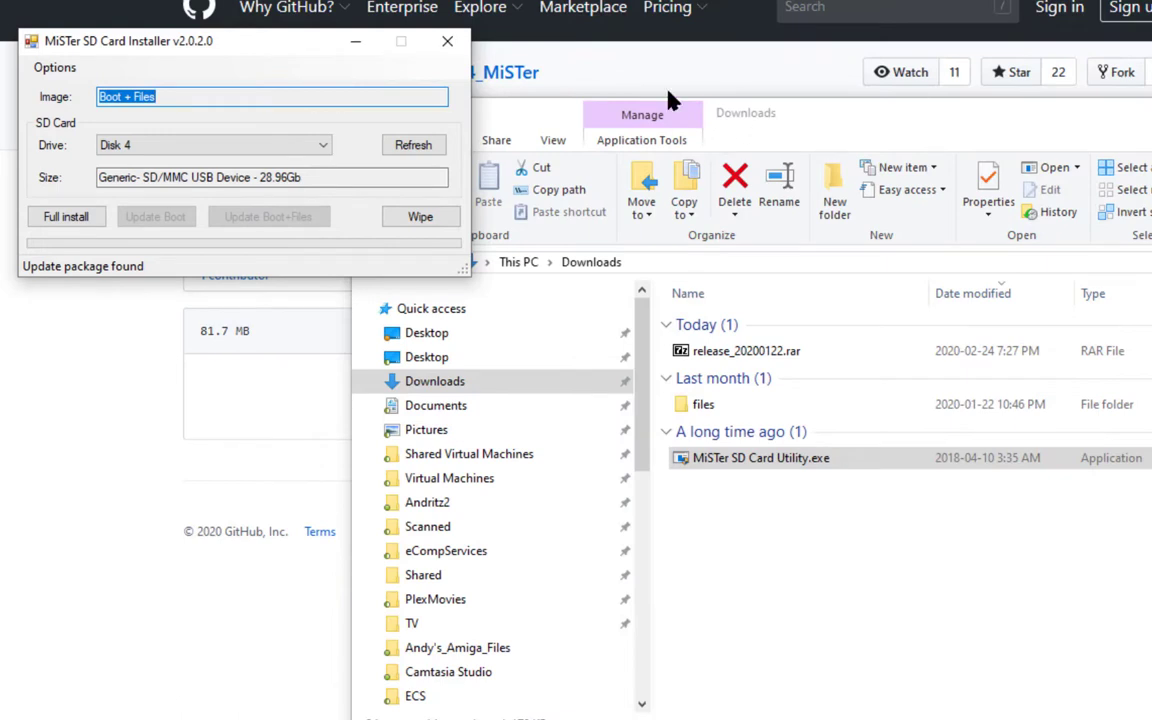
# Wipe the SD card on Disk 4 with the MiSTer SD Card Installer.
pyautogui.click(430, 222)
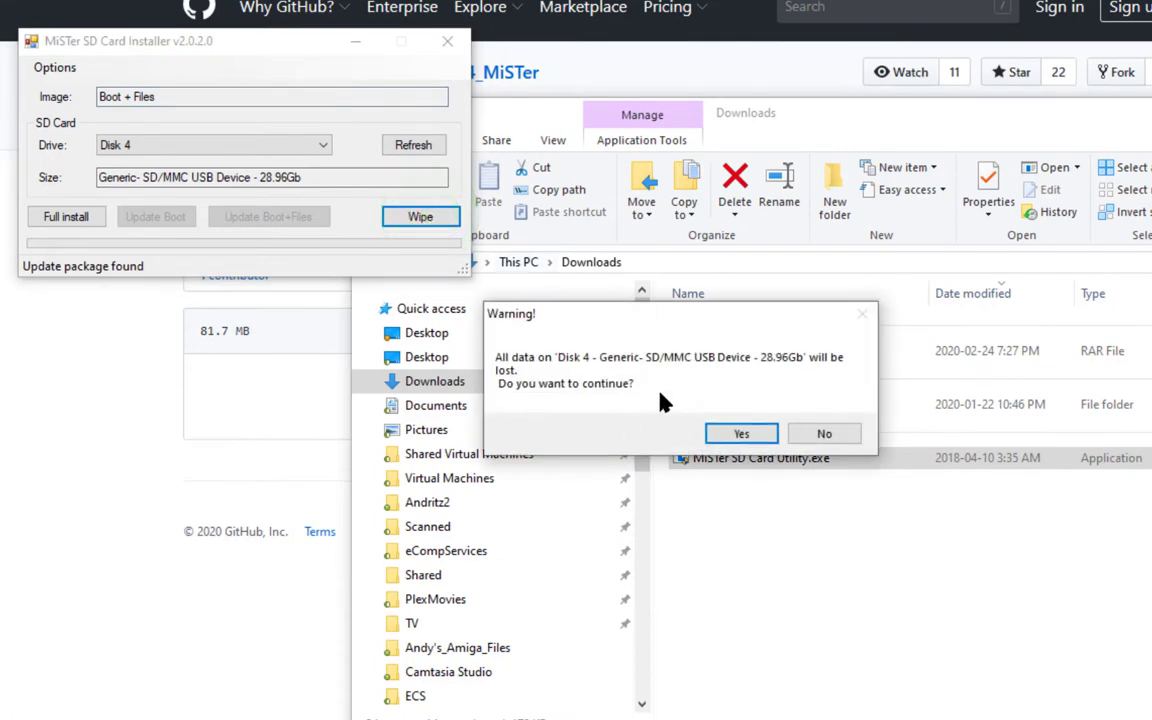
pyautogui.click(742, 434)
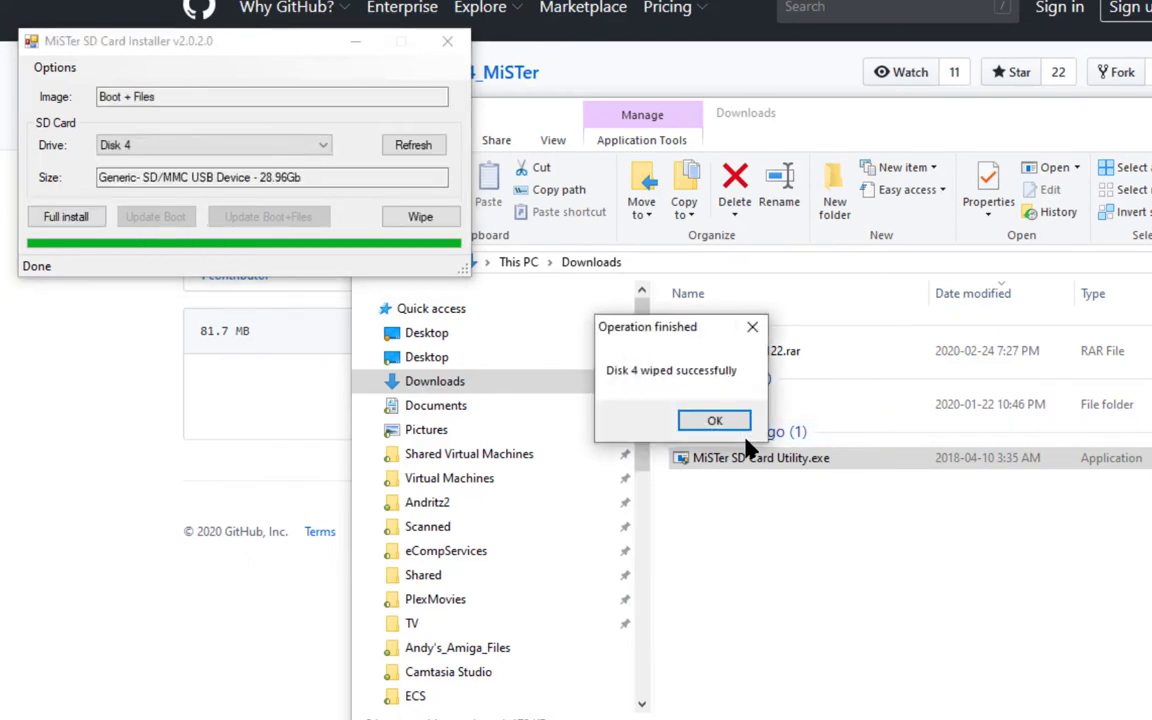
pyautogui.click(714, 420)
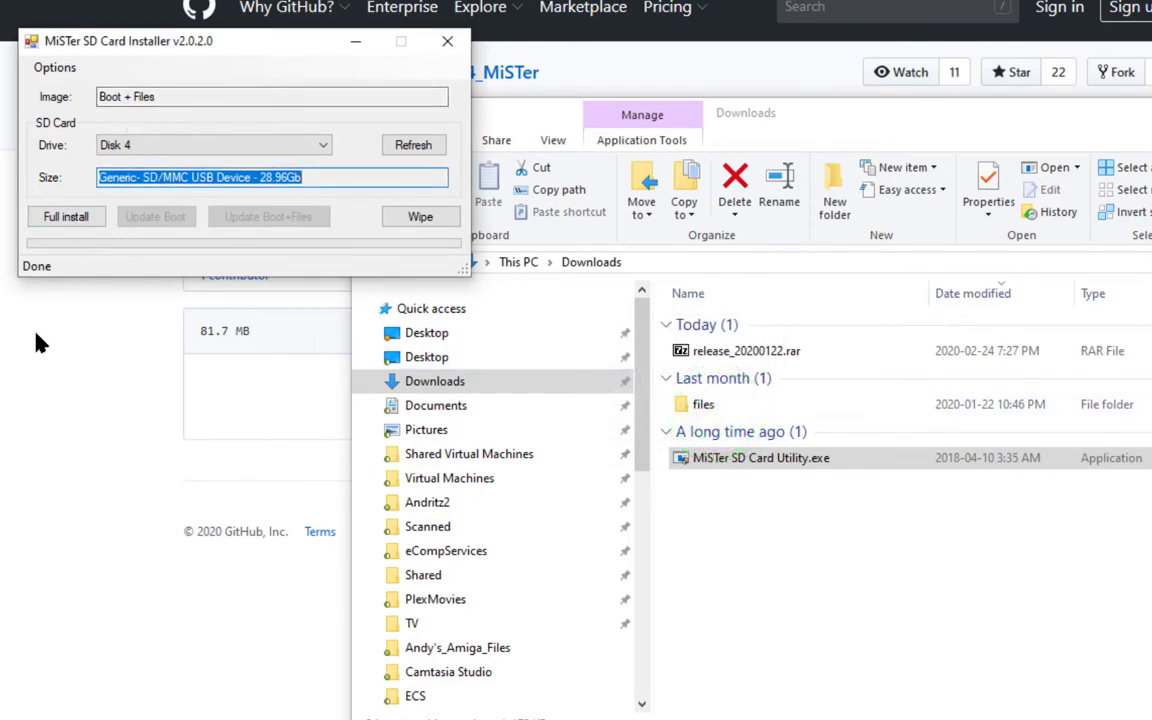
# Perform a full install of Boot + Files on Disk 4, declining to format drive G: and closing the Explorer windows that open.
pyautogui.click(66, 217)
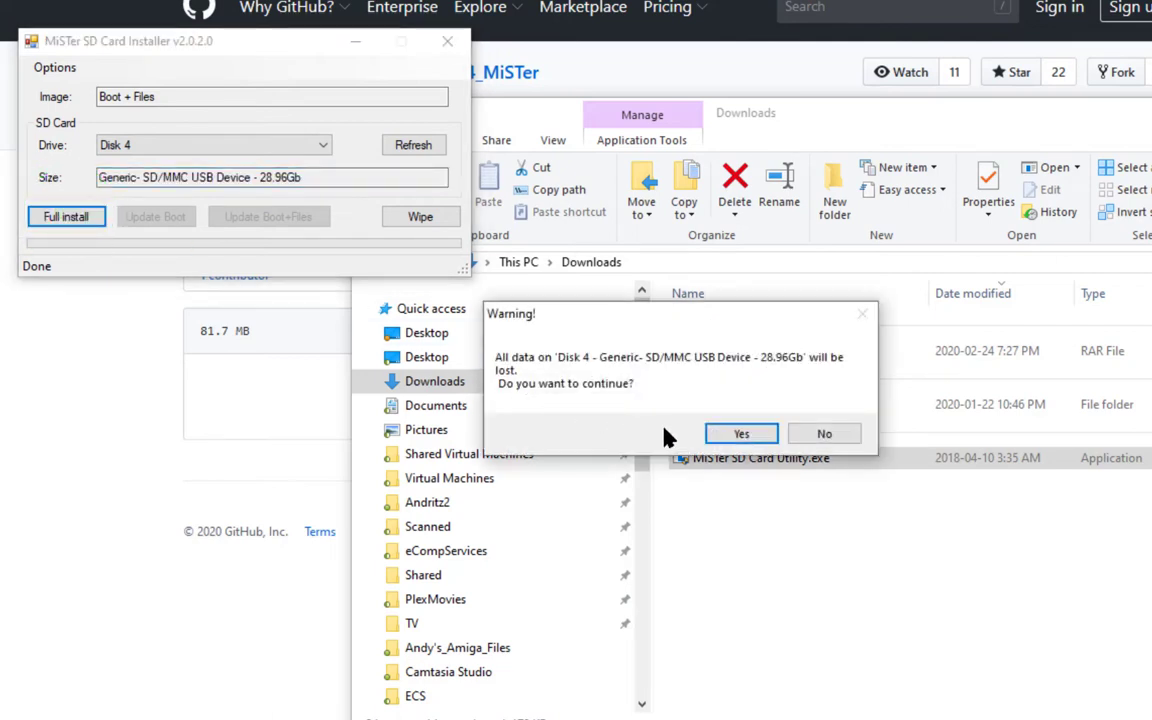
pyautogui.click(764, 438)
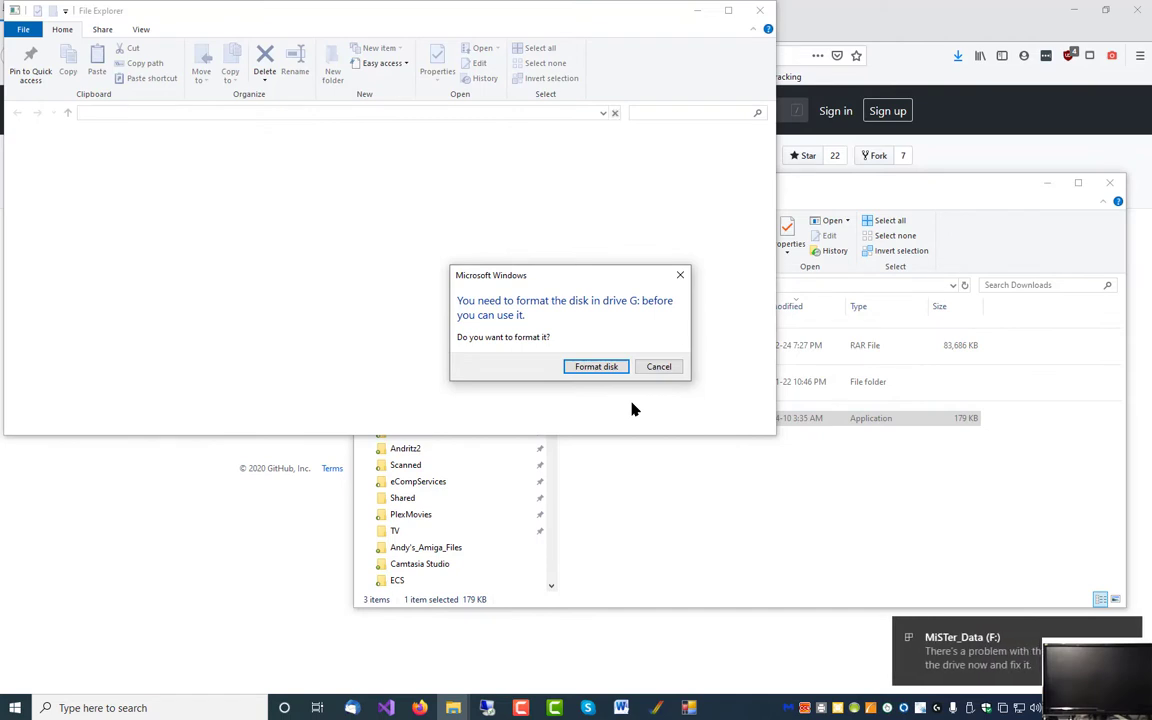
pyautogui.click(670, 369)
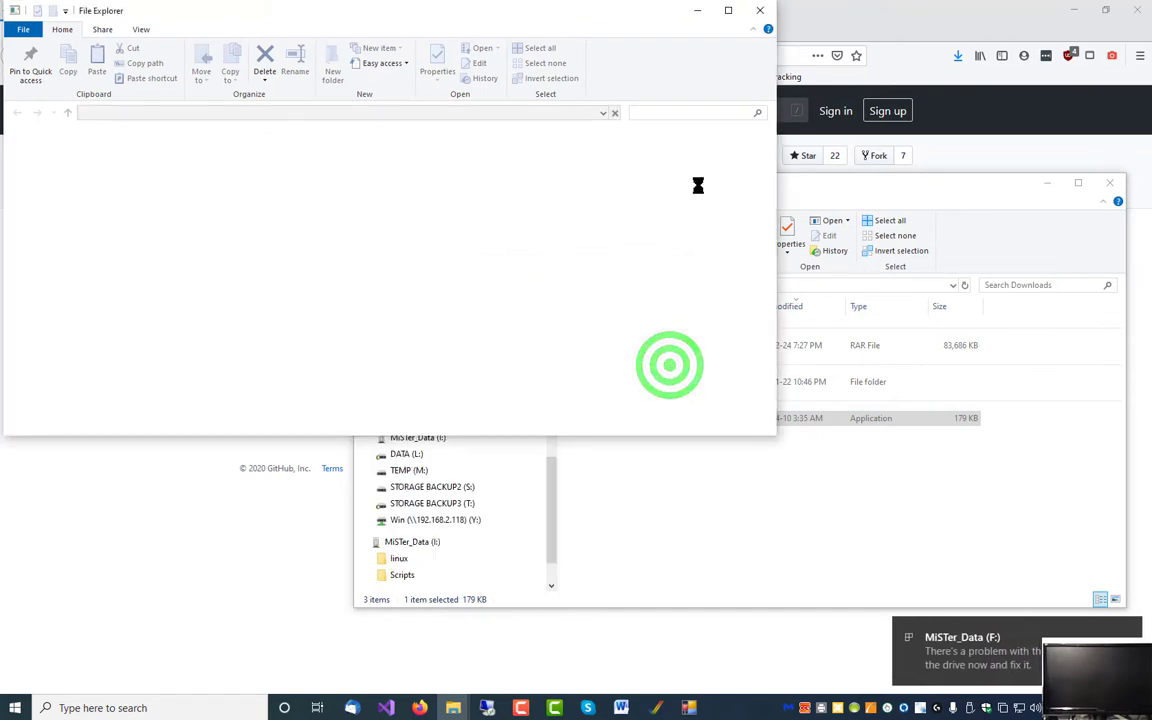
pyautogui.click(763, 12)
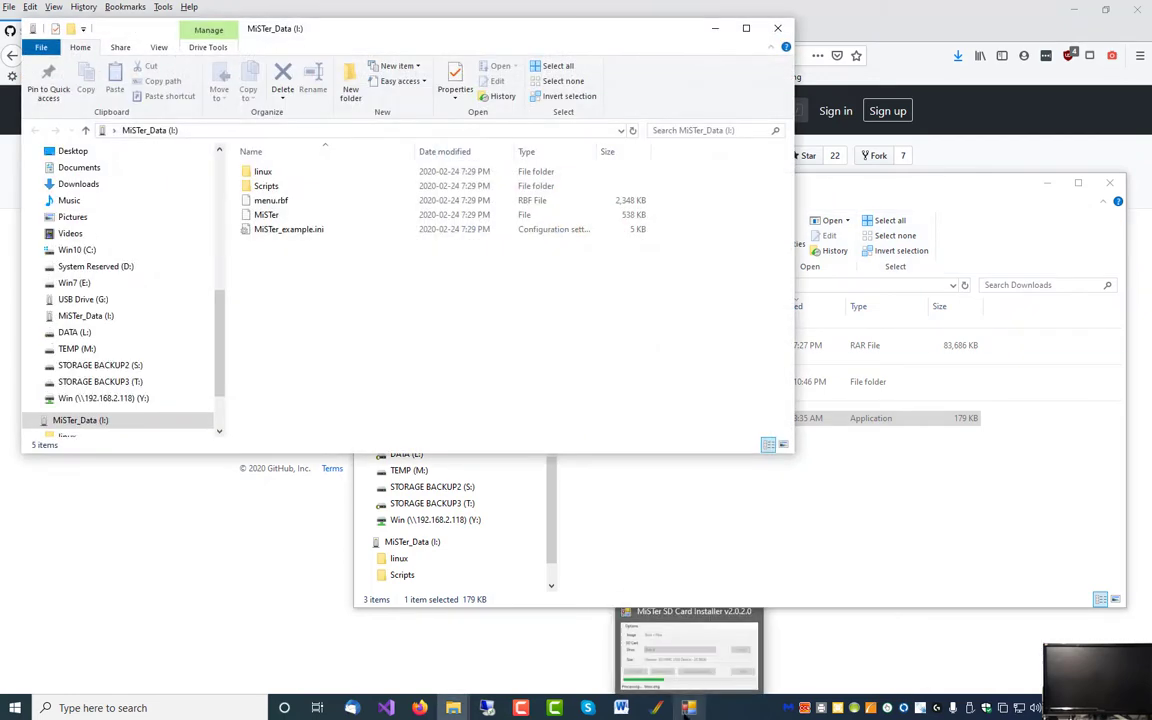
pyautogui.click(790, 30)
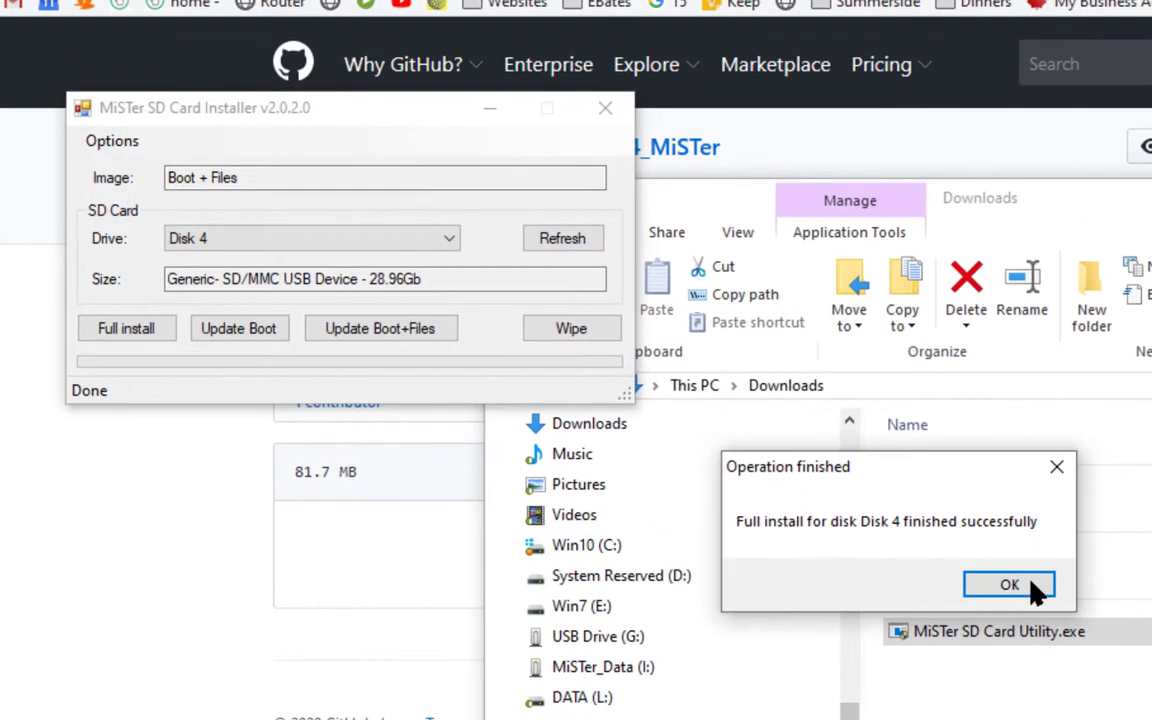
pyautogui.click(1033, 590)
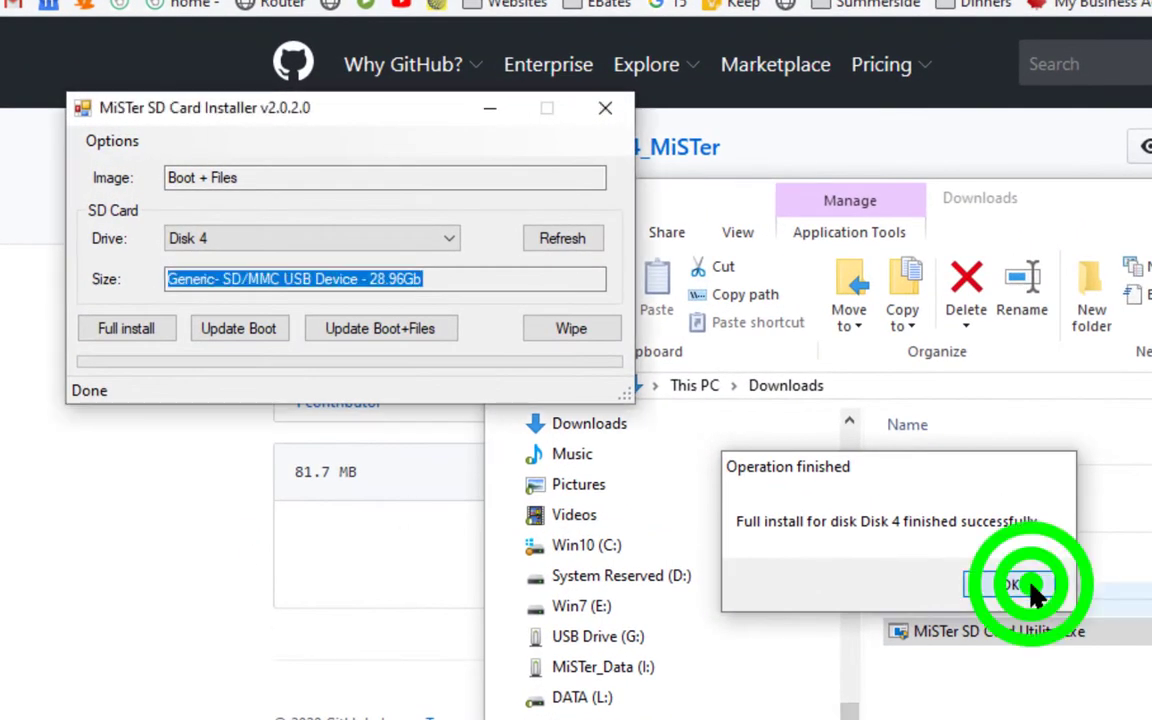
# Close the SD card installer and go back to the MiSTer wiki's Setup Guide page in Firefox.
pyautogui.click(606, 110)
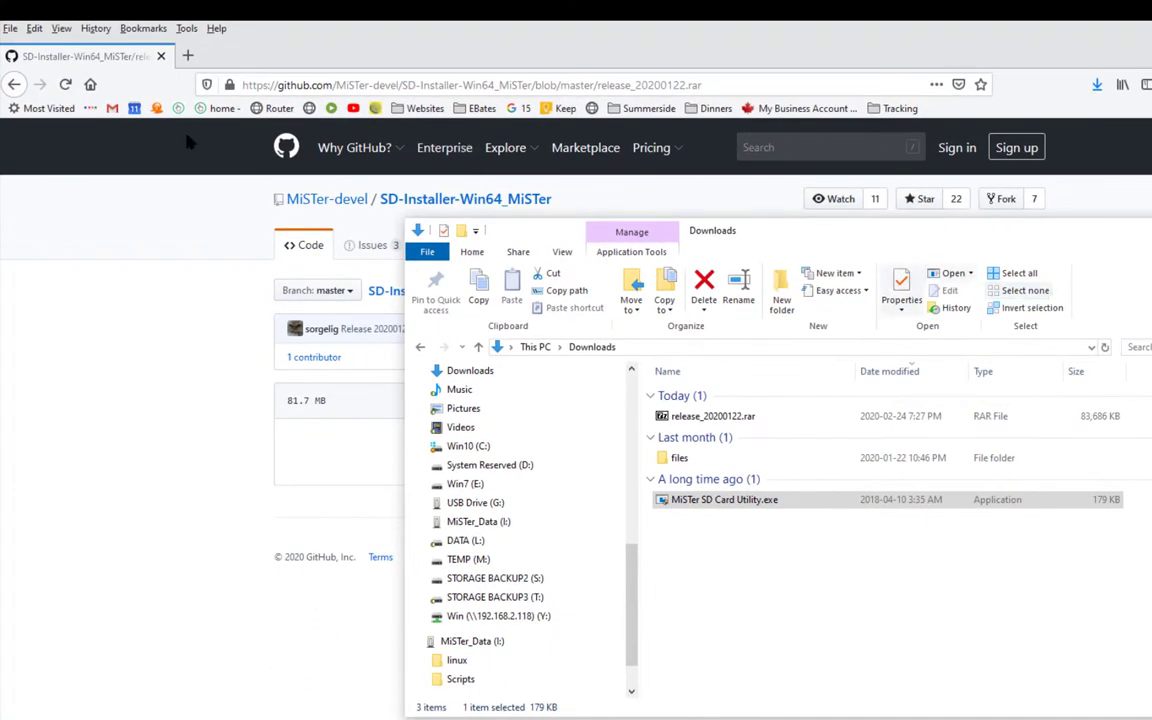
pyautogui.rightClick(14, 86)
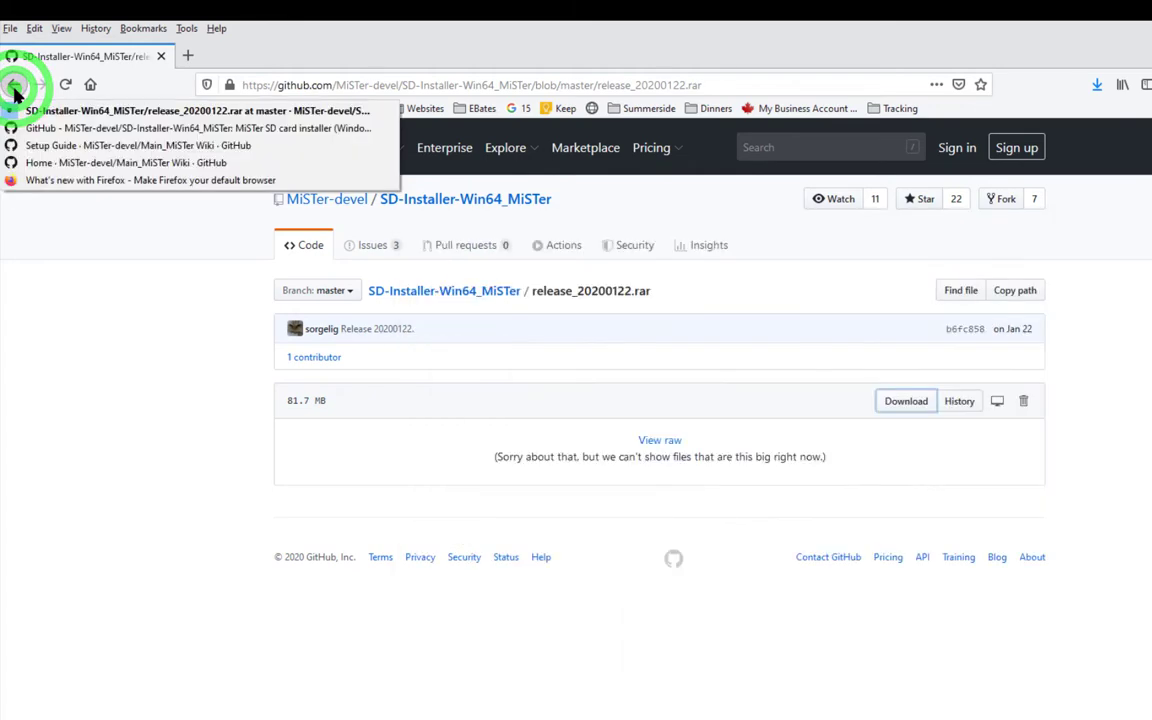
pyautogui.click(36, 146)
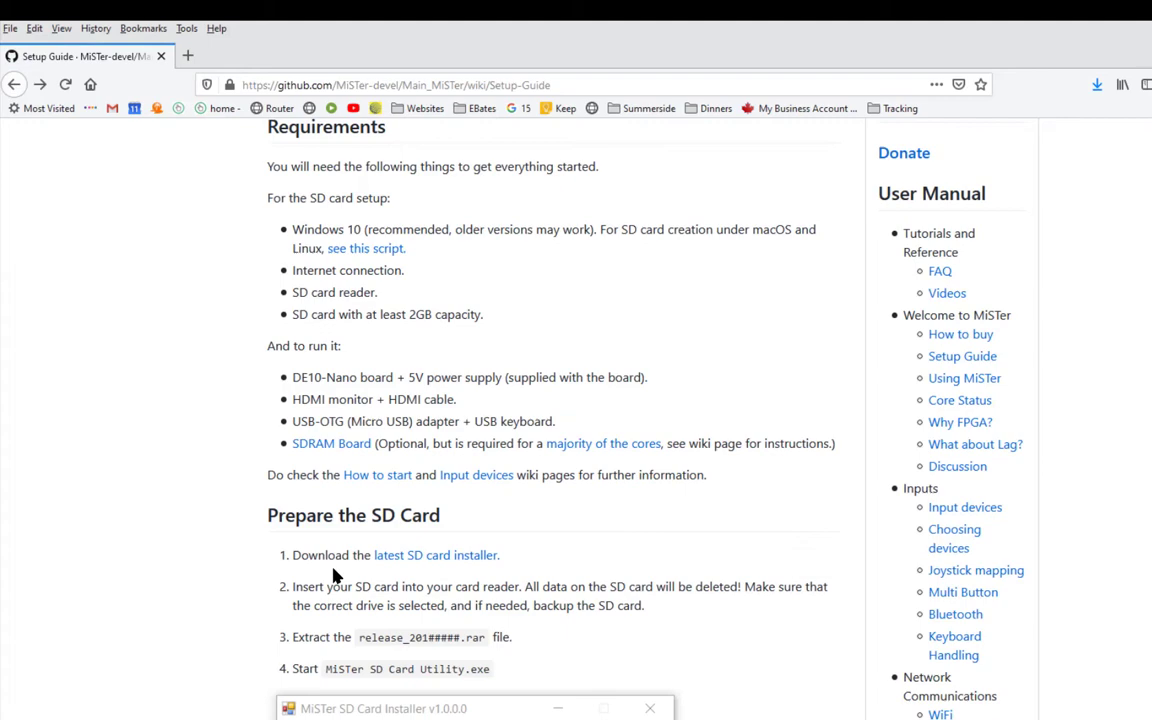
# Read through the Setup Guide to the Update MiSTer files section and open the linked MiSTer-devel/Main_MiSTer repository.
pyautogui.scroll(-5, 490, 585)
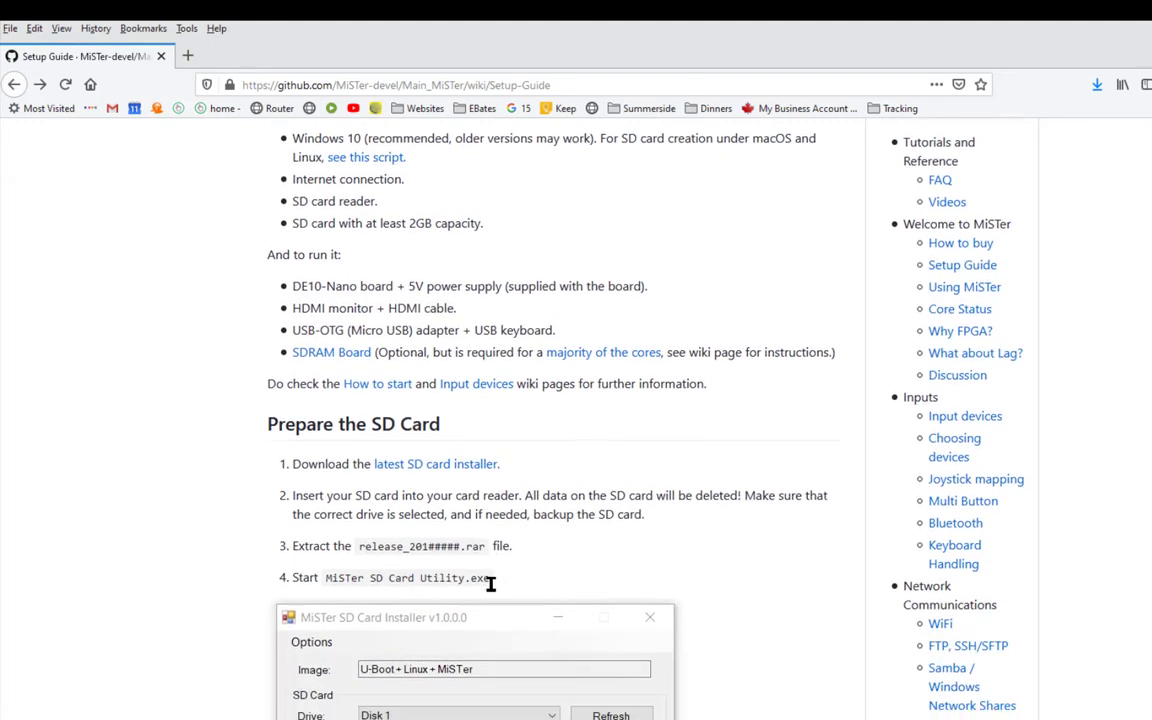
pyautogui.scroll(-5, 491, 587)
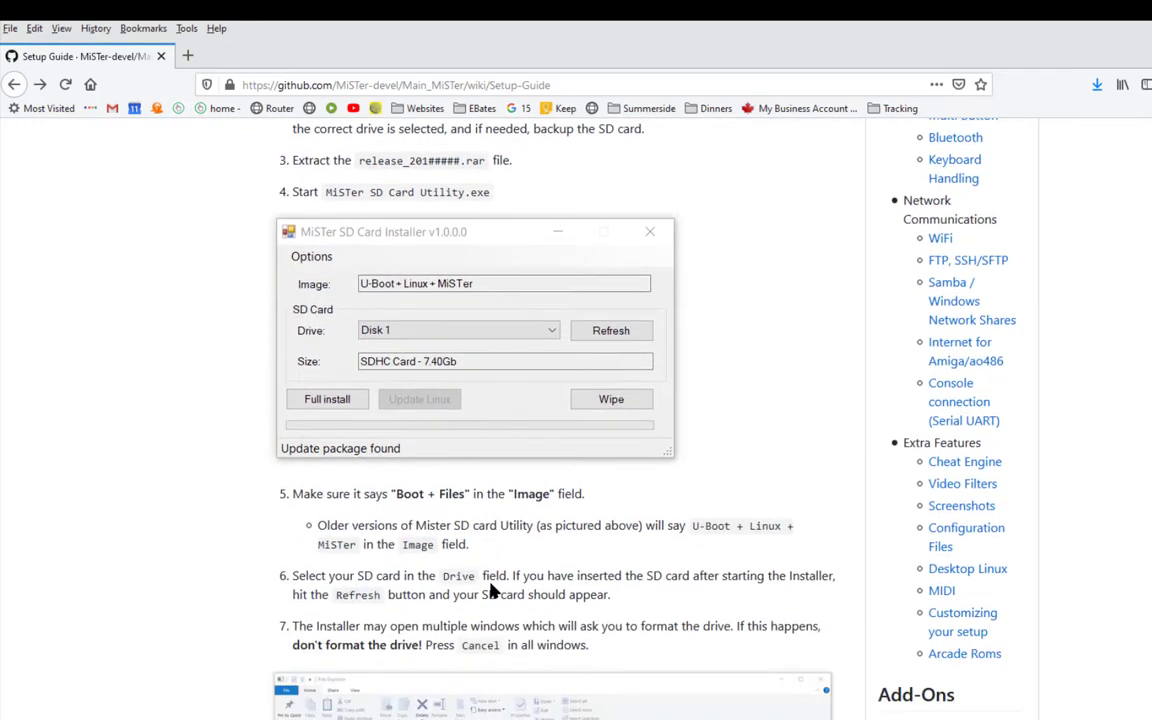
pyautogui.scroll(-5, 490, 590)
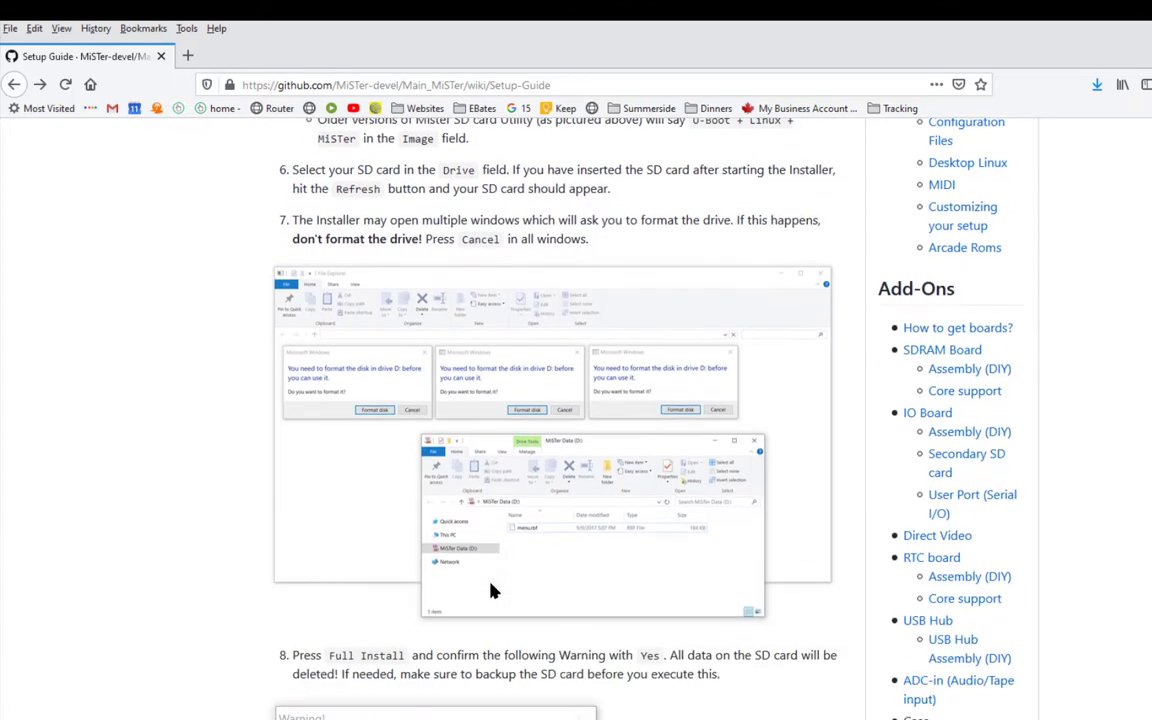
pyautogui.scroll(-5, 490, 590)
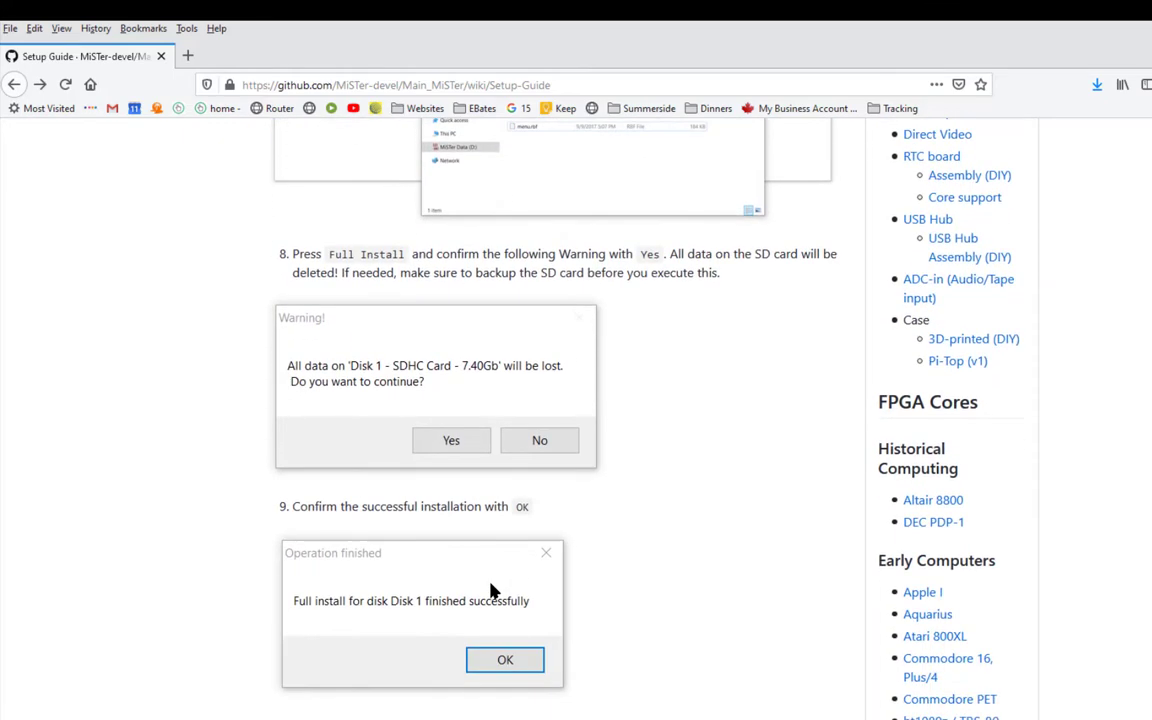
pyautogui.scroll(-1, 491, 590)
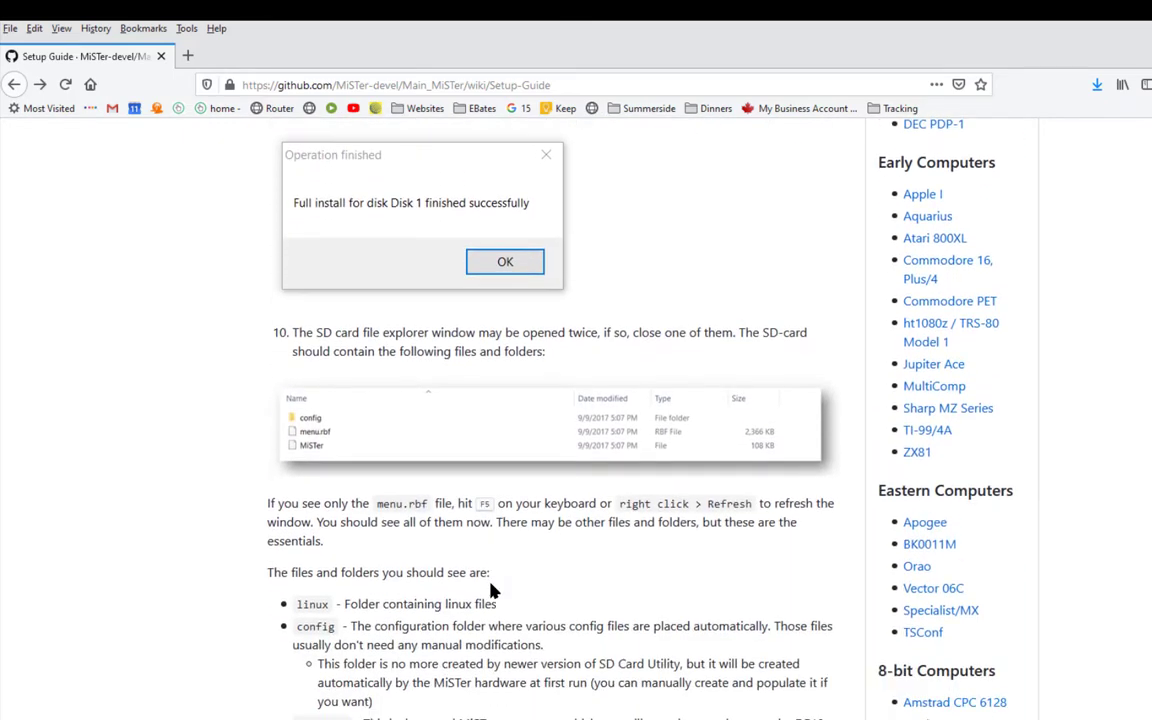
pyautogui.scroll(-3, 491, 590)
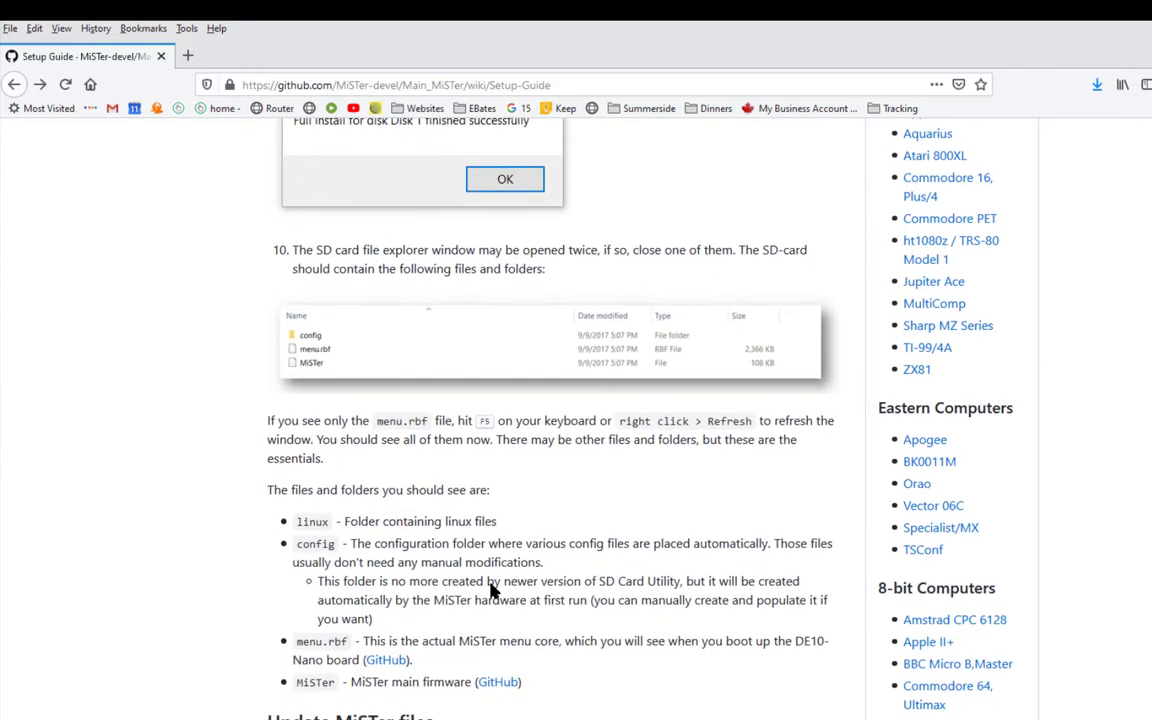
pyautogui.scroll(-1, 491, 590)
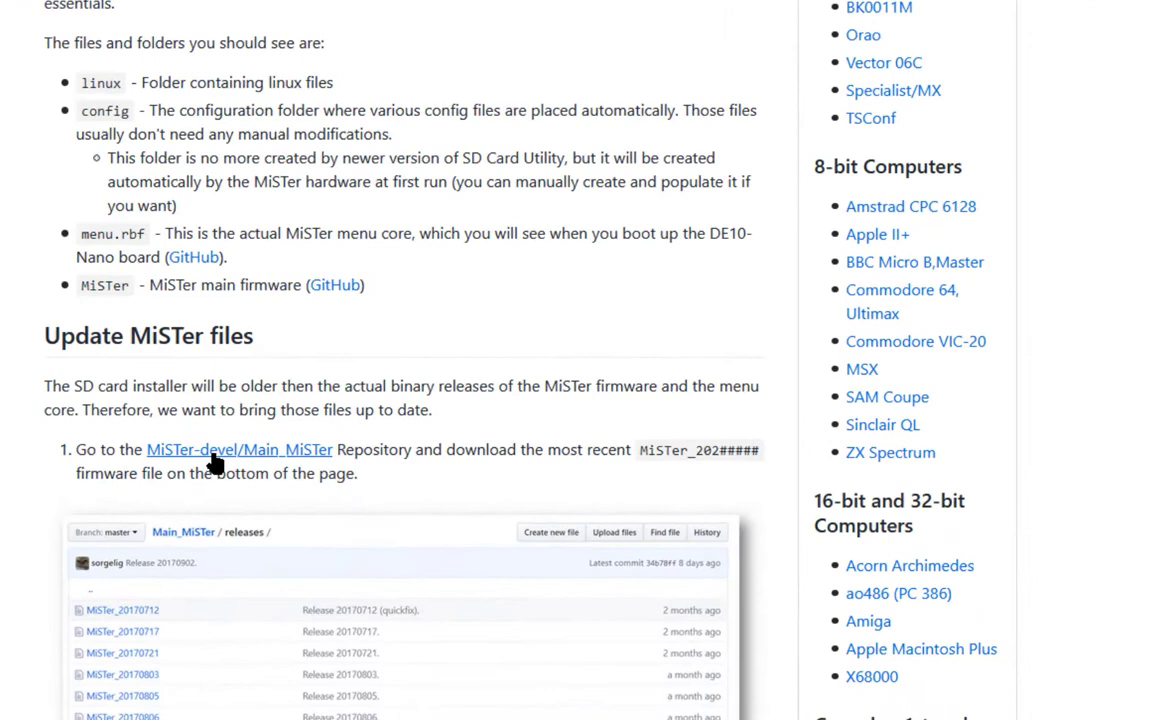
pyautogui.click(401, 579)
pyautogui.click(318, 472)
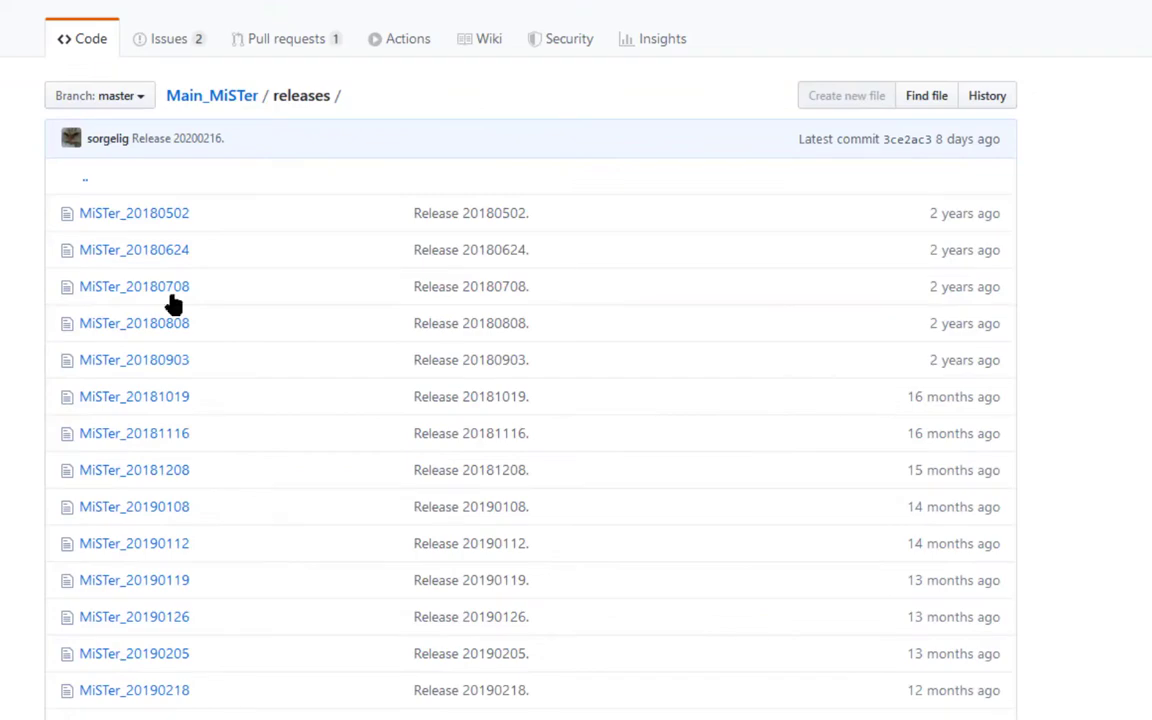
# Download the most recent firmware file, MiSTer_20200216, and switch to the Downloads folder in File Explorer.
pyautogui.scroll(-10, 343, 540)
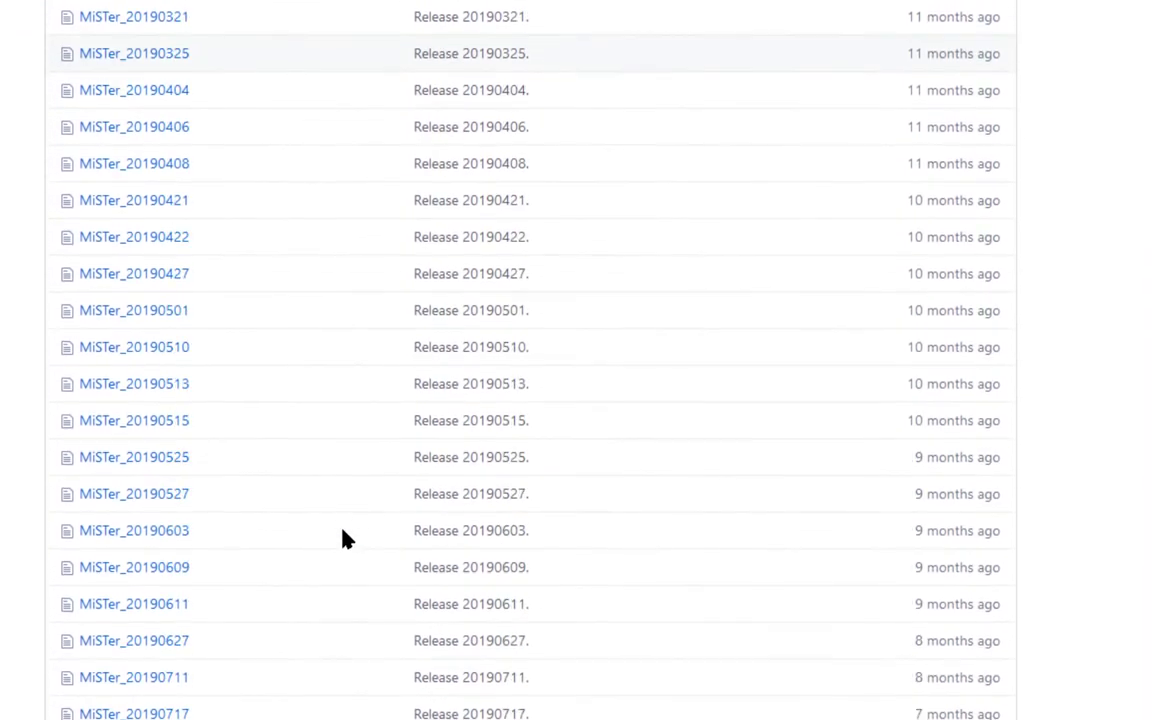
pyautogui.scroll(-8, 343, 540)
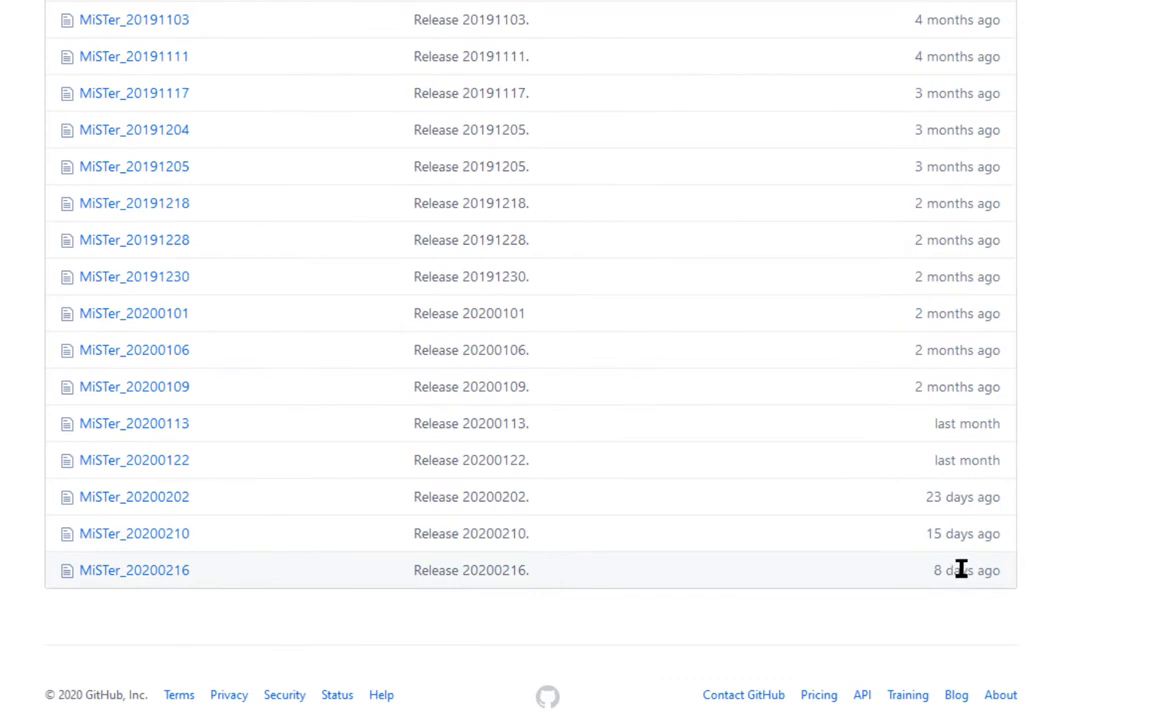
pyautogui.click(112, 573)
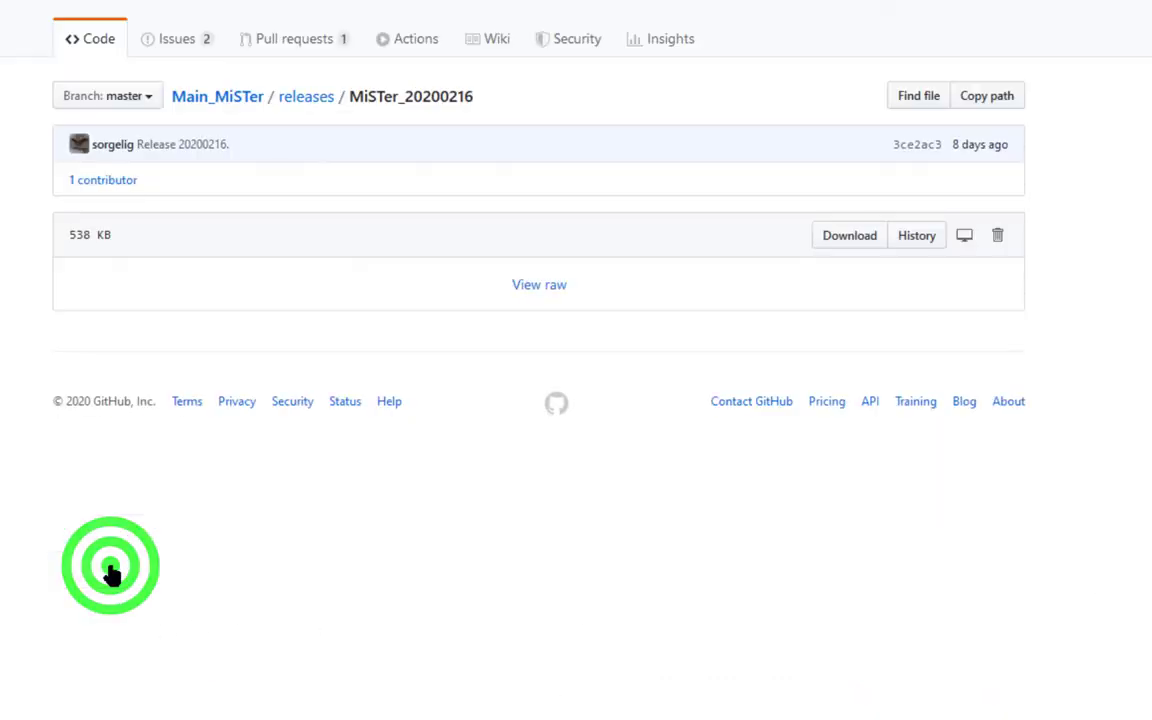
pyautogui.click(841, 235)
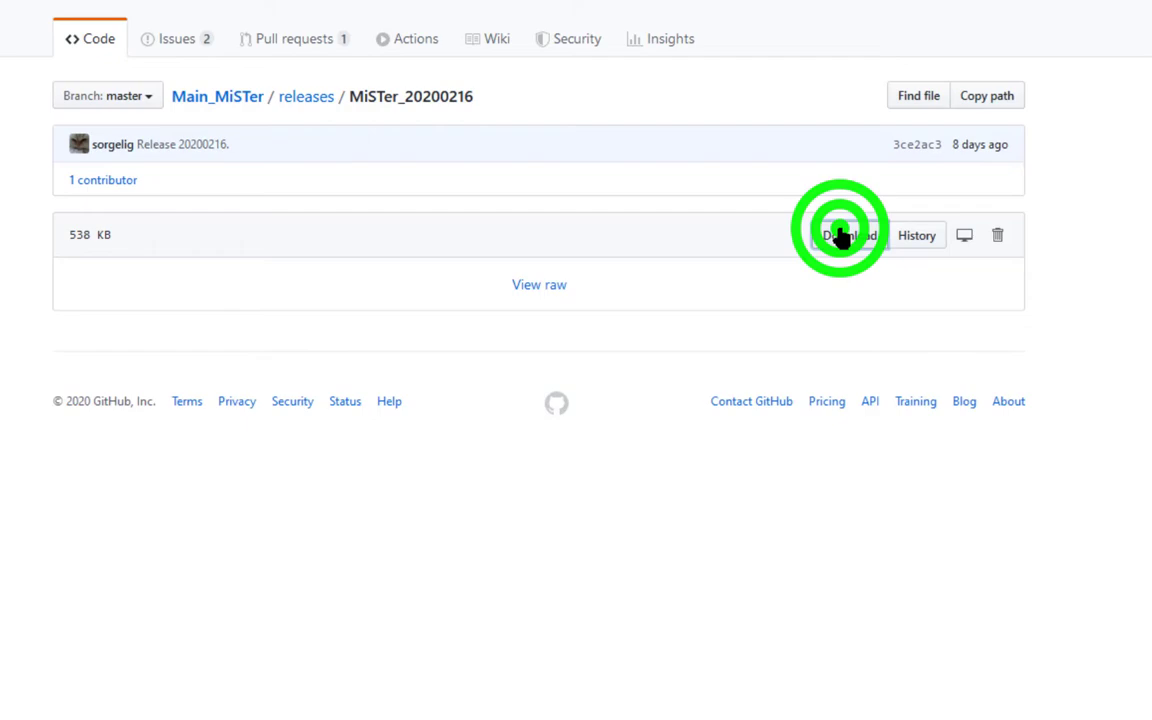
pyautogui.click(636, 370)
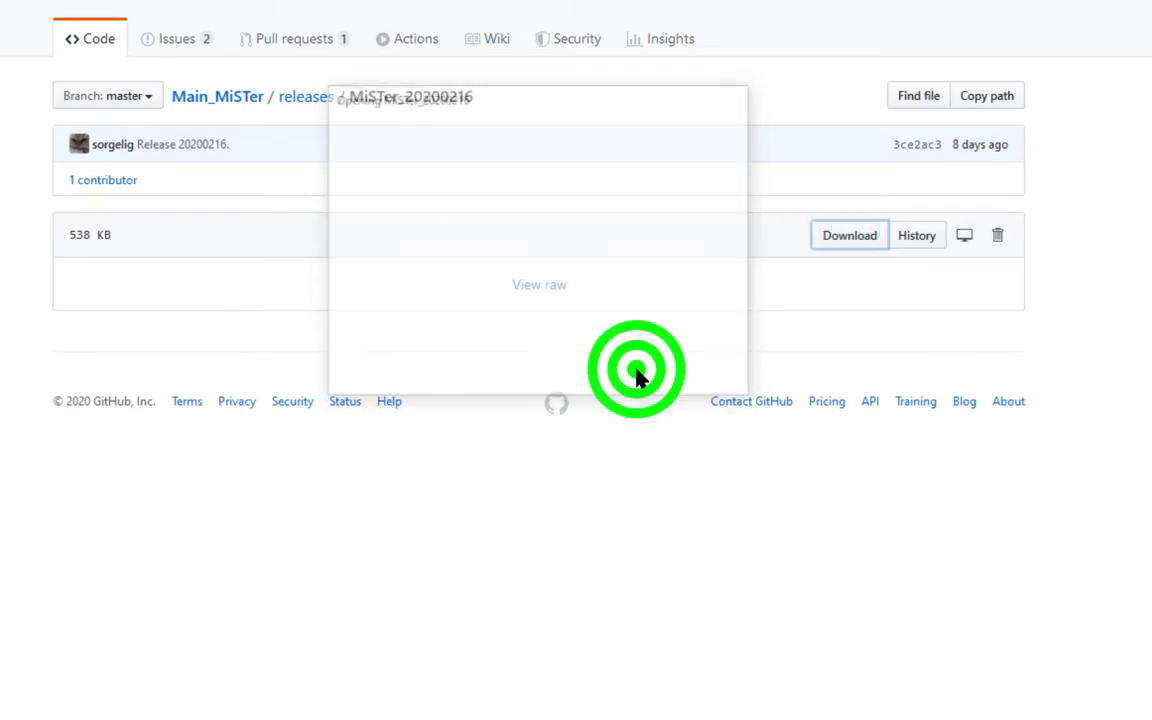
pyautogui.moveTo(362, 716)
pyautogui.click(382, 664)
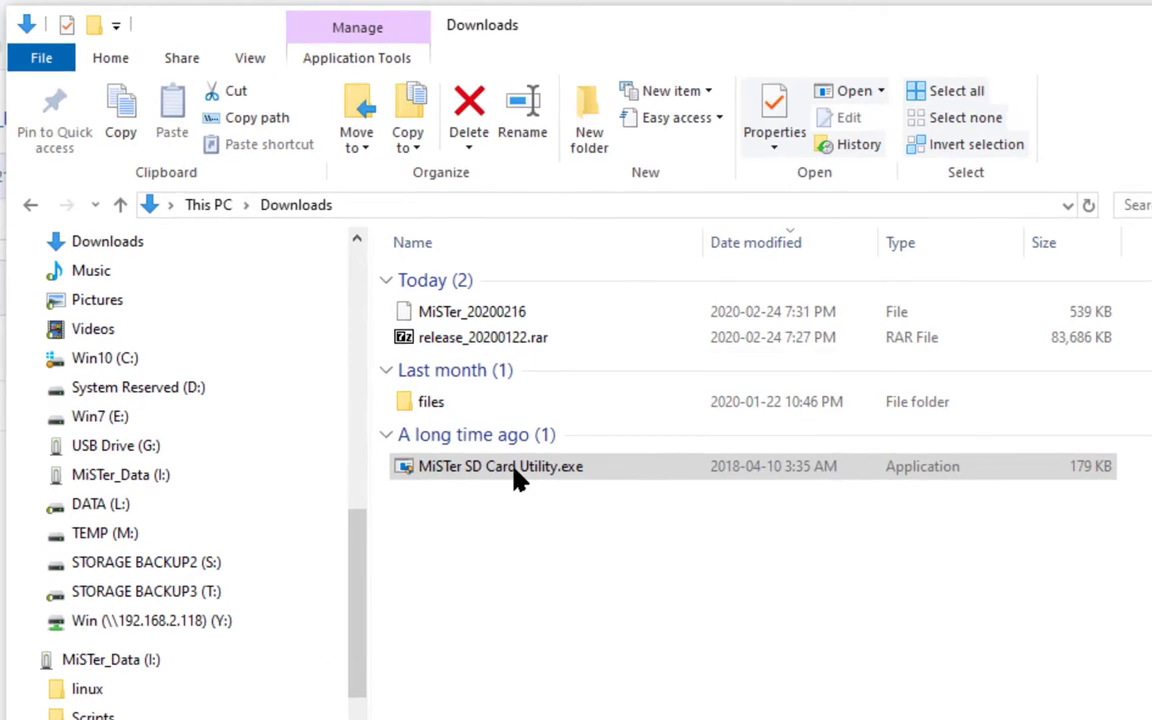
pyautogui.rightClick(466, 311)
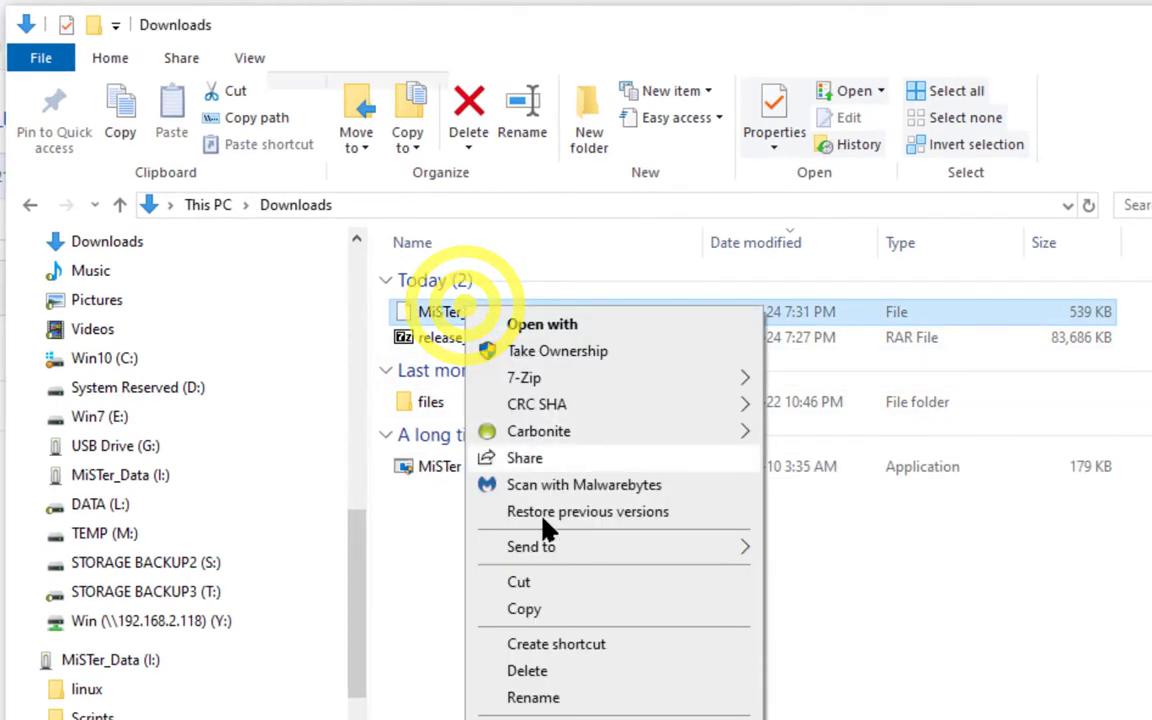
pyautogui.click(533, 697)
pyautogui.click(545, 312)
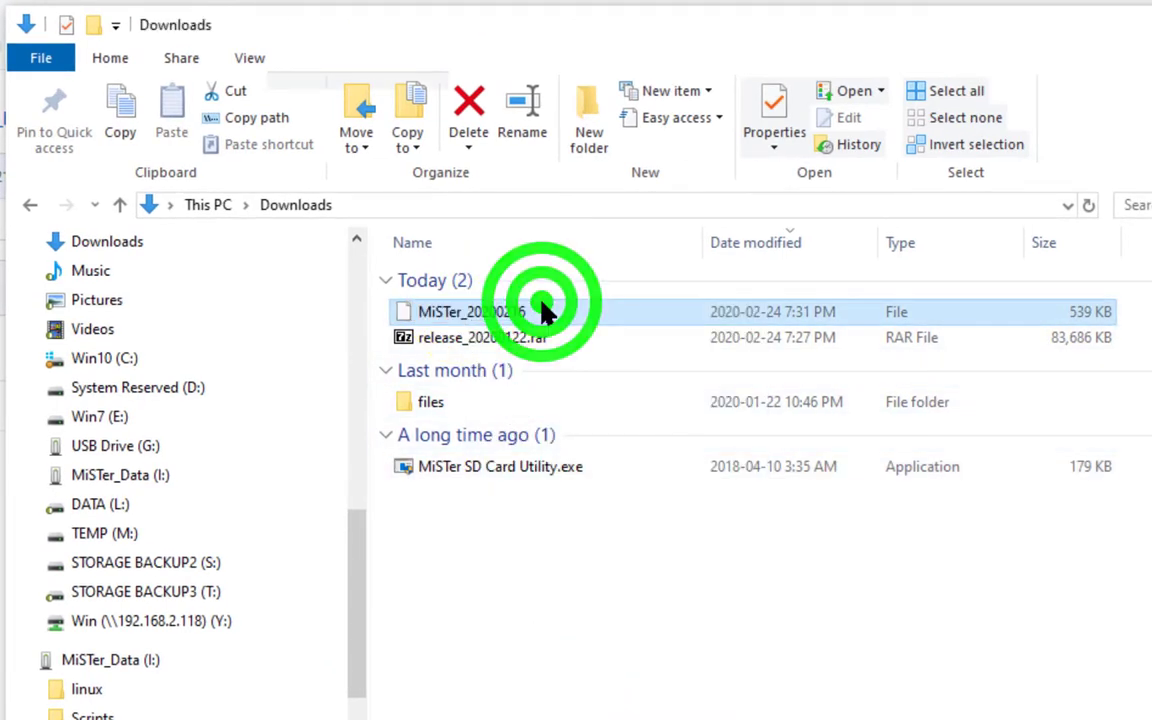
pyautogui.press('Return')
# Rename the downloaded MiSTer_20200216 file to MiSTer.
pyautogui.rightClick(460, 310)
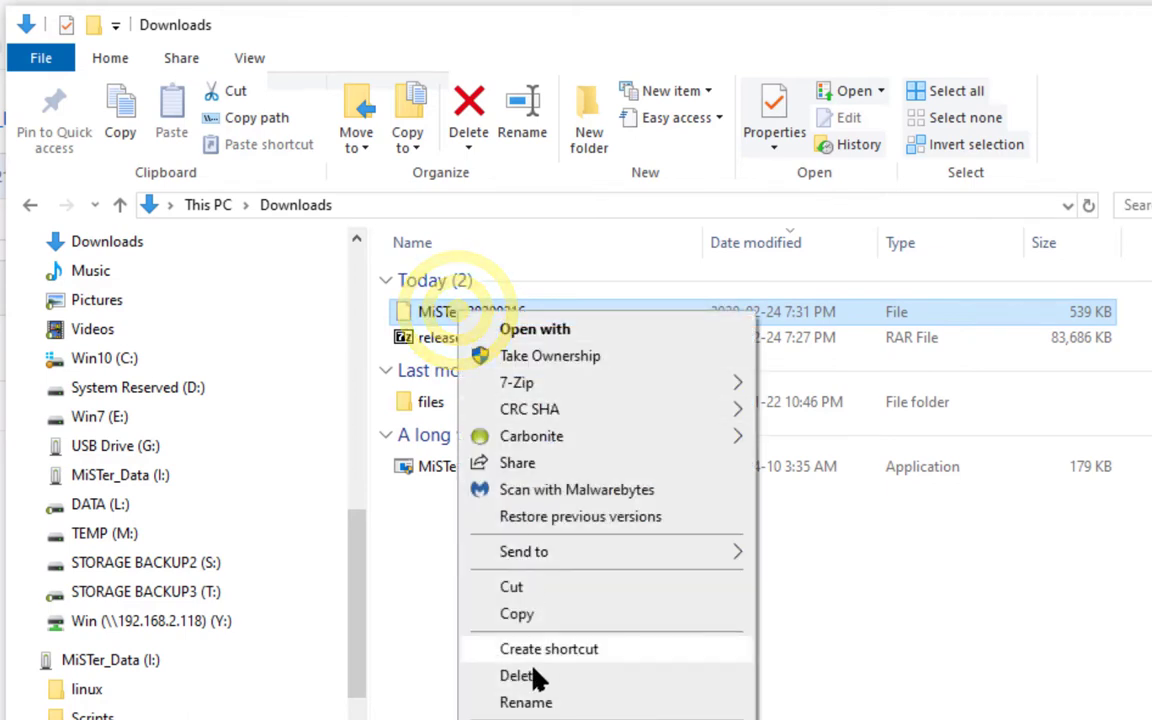
pyautogui.click(535, 700)
pyautogui.click(528, 314)
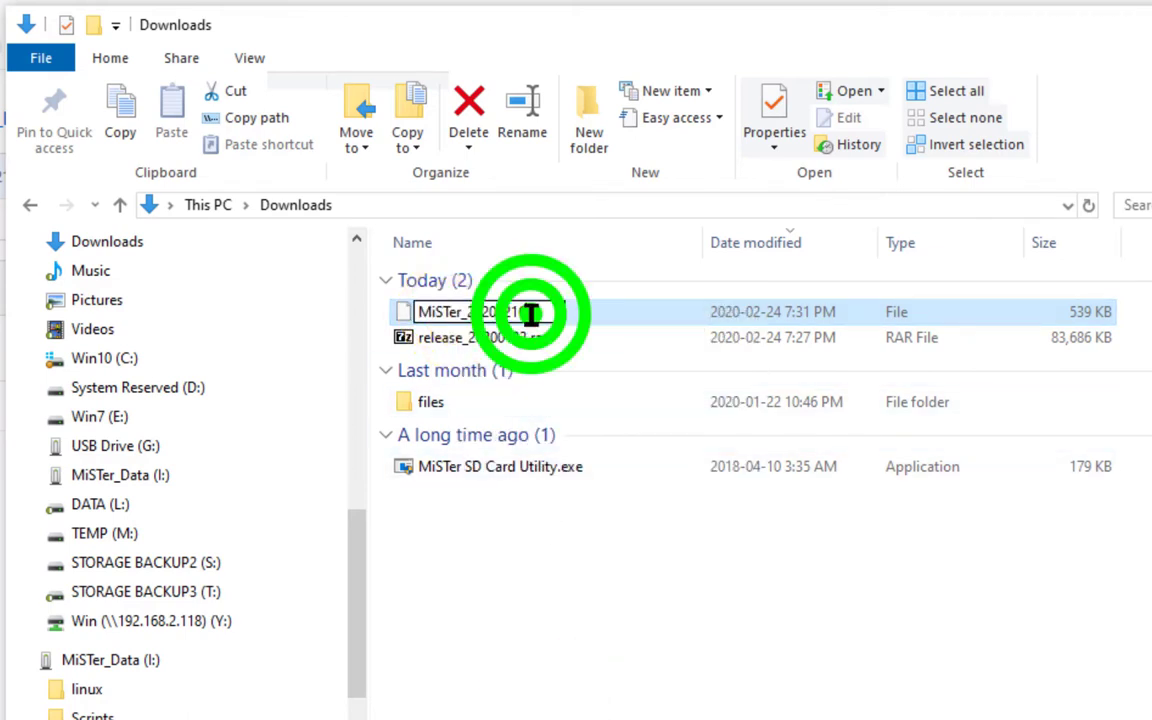
pyautogui.press('BackSpace')
pyautogui.press('BackSpace')
pyautogui.press('BackSpace')
pyautogui.press('BackSpace')
pyautogui.press('BackSpace')
pyautogui.press('BackSpace')
pyautogui.press('BackSpace')
pyautogui.press('BackSpace')
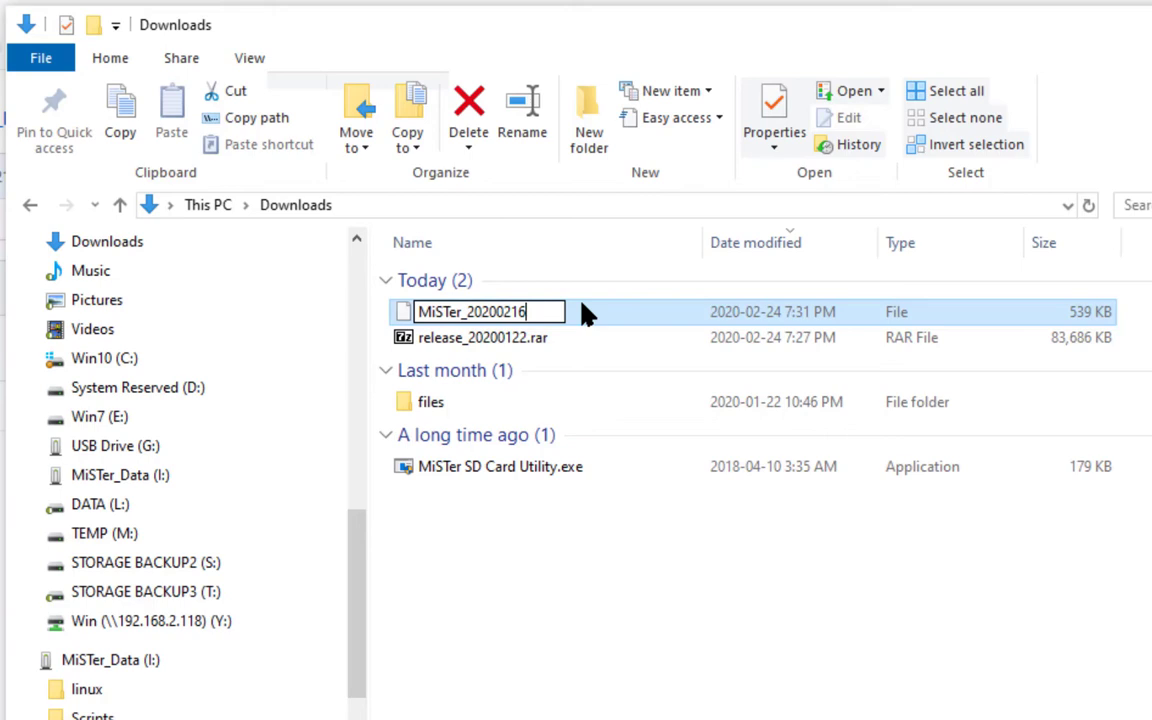
pyautogui.press('BackSpace')
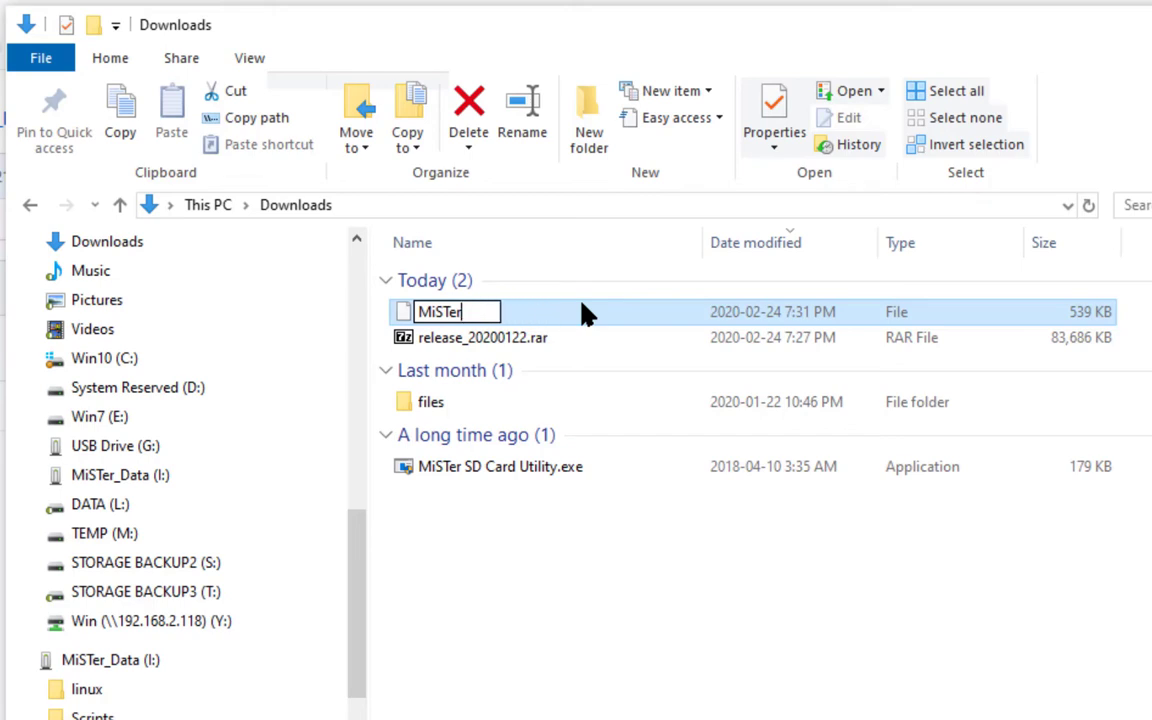
pyautogui.press('Return')
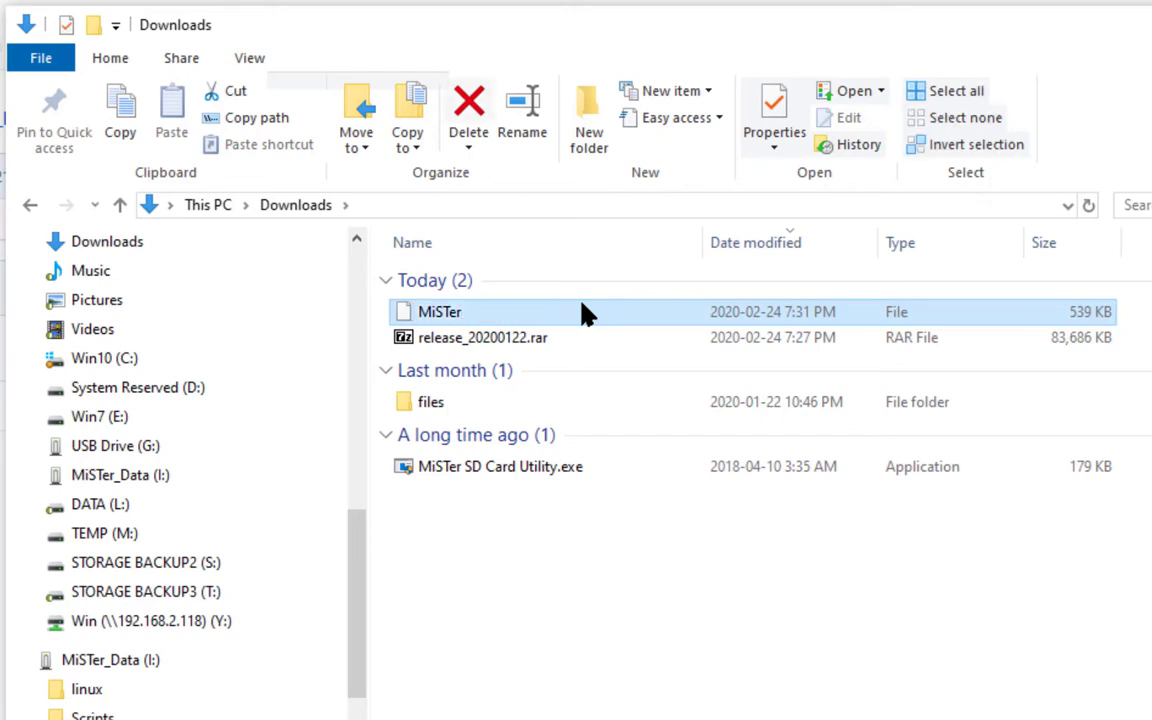
# Copy the MiSTer file from Downloads to the MiSTer_Data (I:) drive, replacing the existing file there.
pyautogui.rightClick(425, 319)
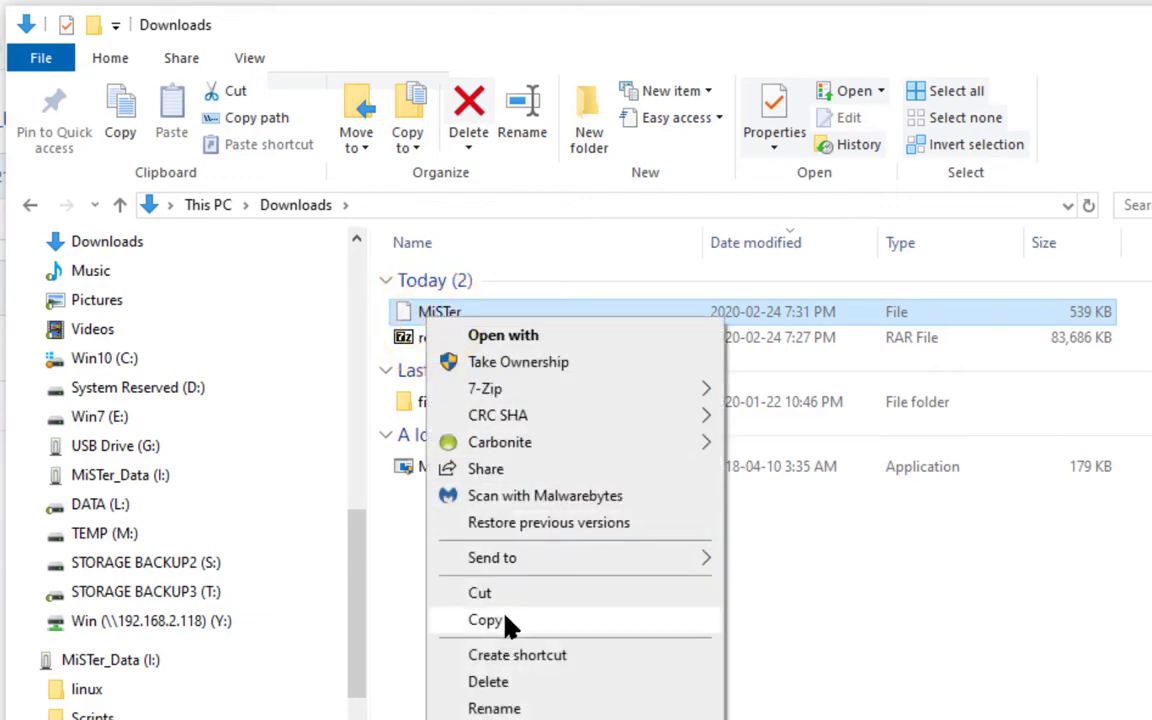
pyautogui.click(504, 621)
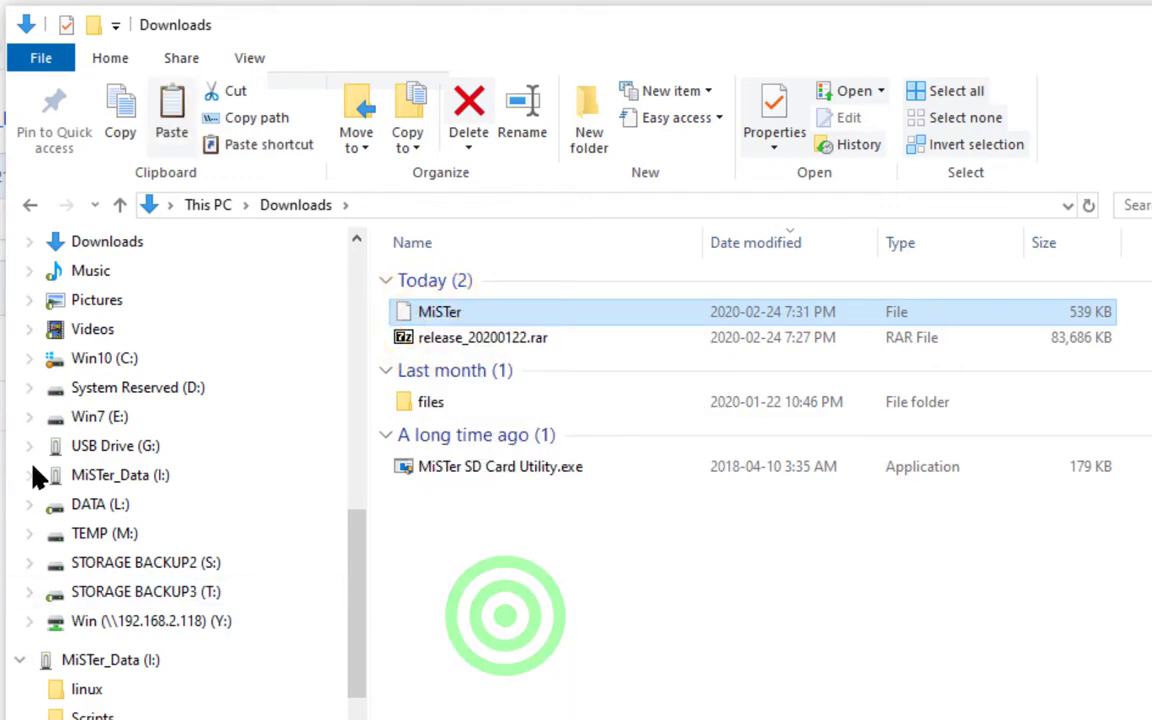
pyautogui.click(127, 482)
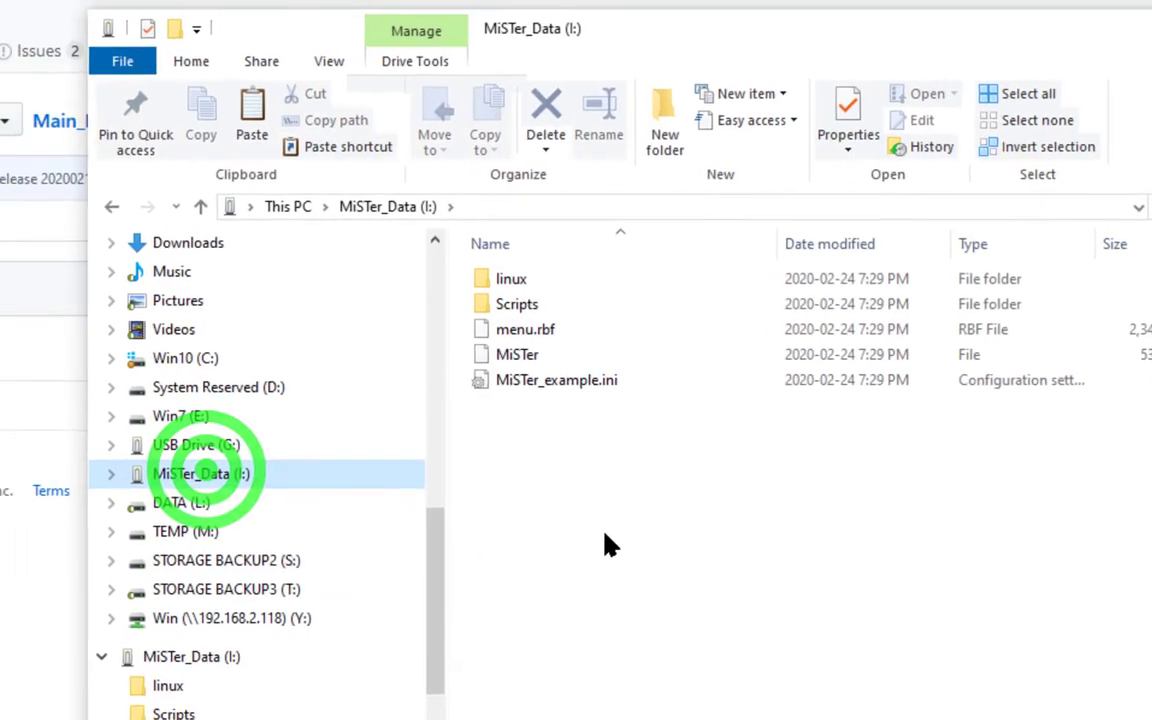
pyautogui.rightClick(520, 528)
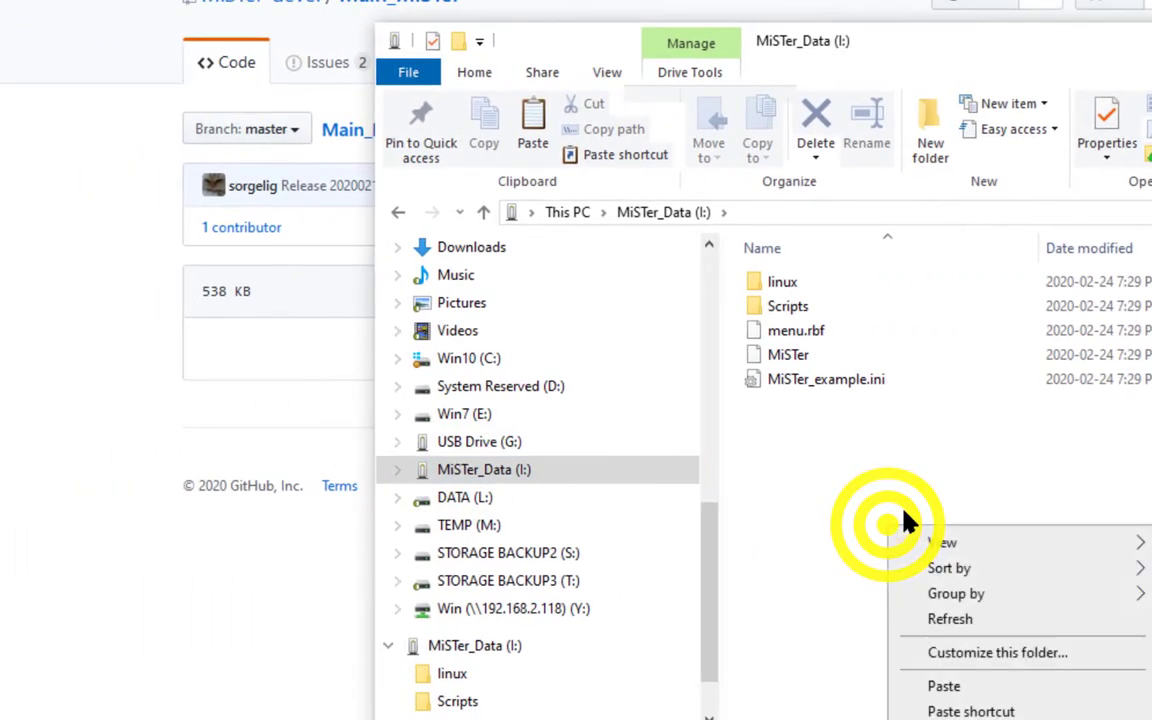
pyautogui.click(946, 680)
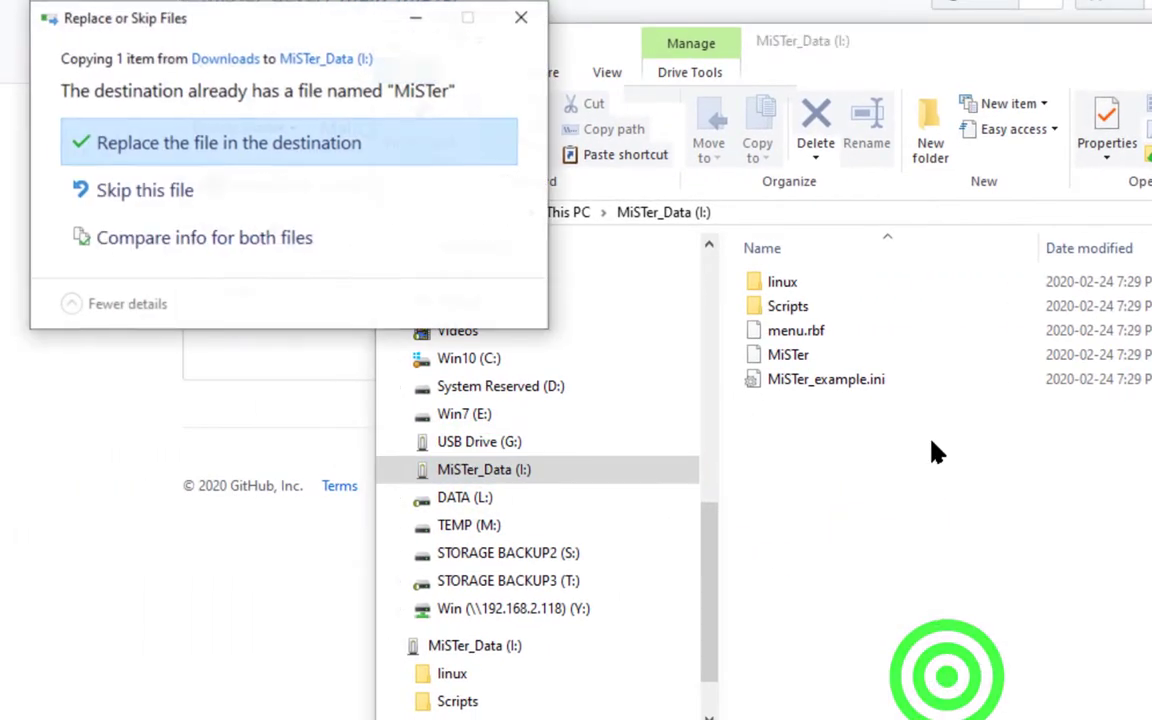
pyautogui.click(176, 140)
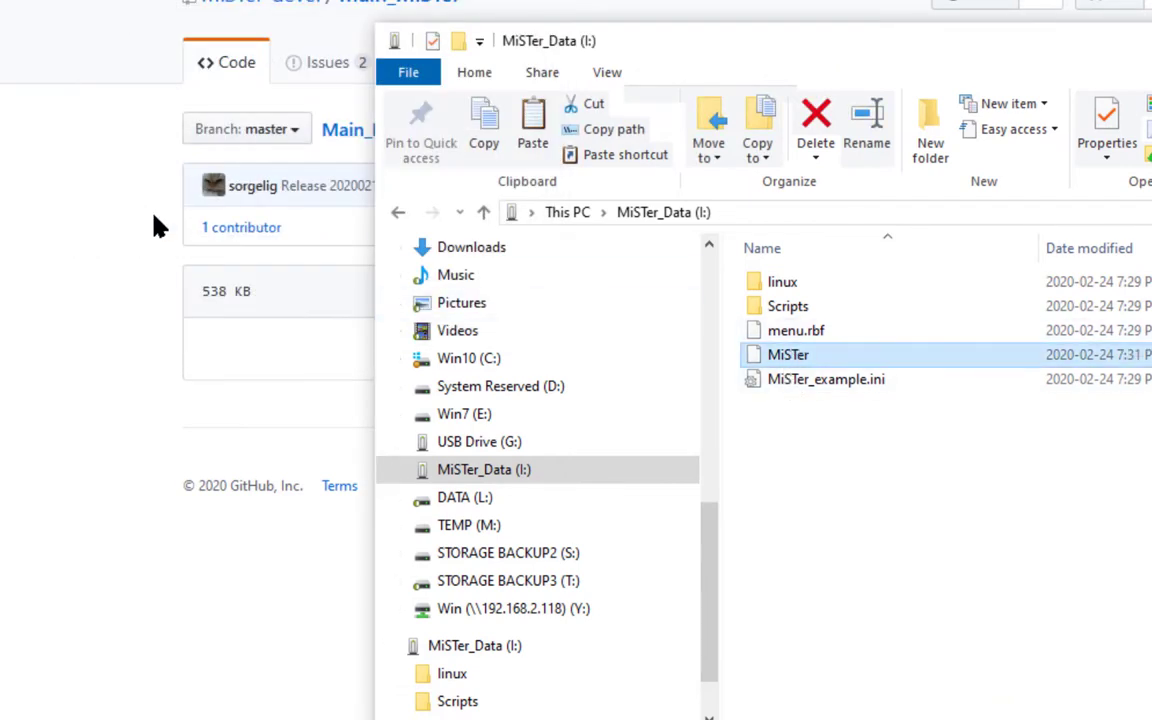
# Switch back to Firefox and close the MiSTer_20200216 page to return to the Setup Guide.
pyautogui.click(468, 247)
pyautogui.click(44, 322)
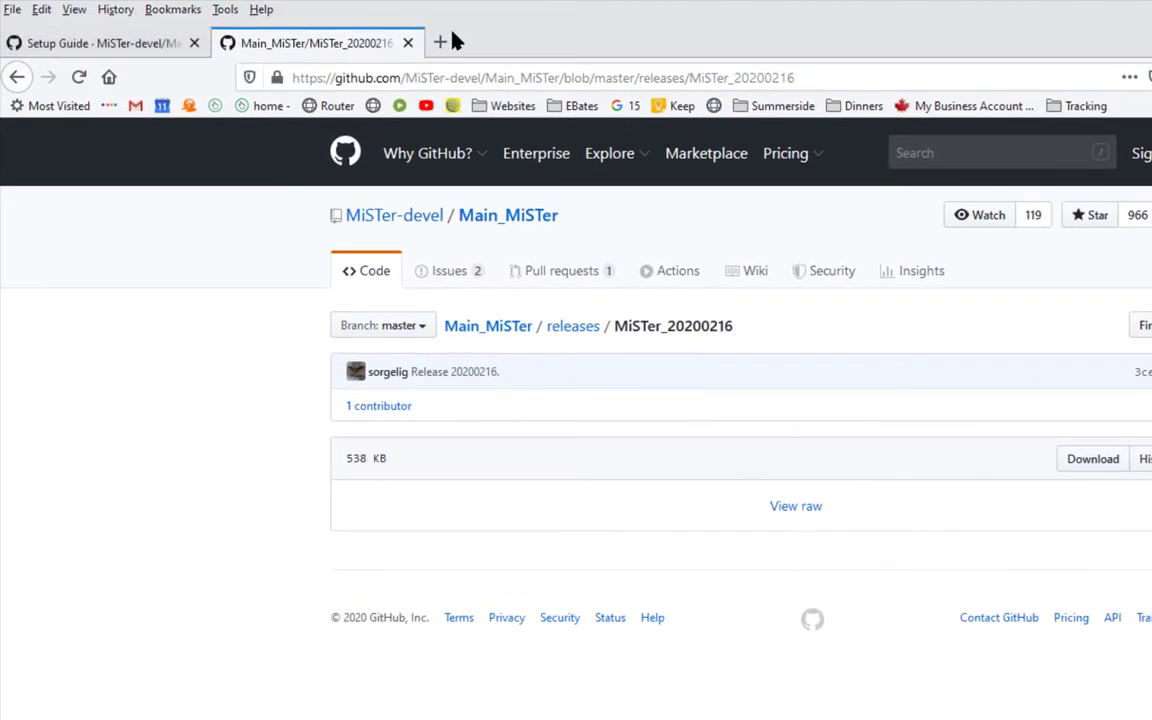
pyautogui.click(406, 43)
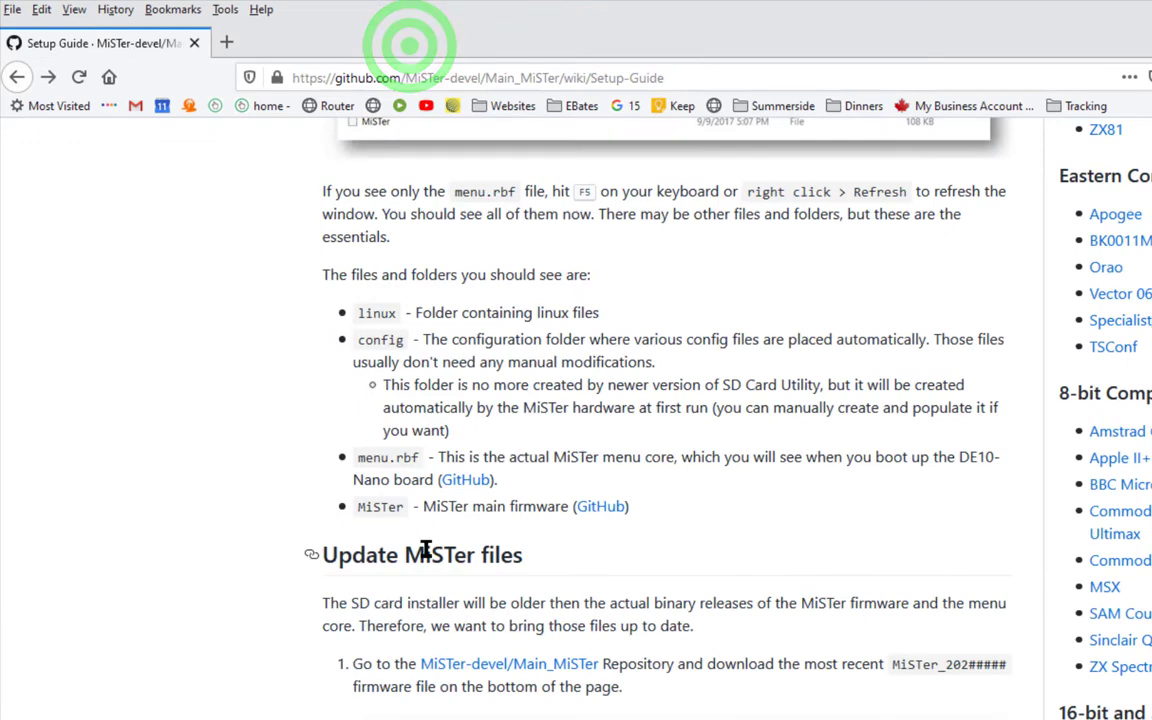
# Open the MiSTer-devel/Menu_MiSTer repository linked in step 4 of the guide's Update MiSTer files section.
pyautogui.scroll(-5, 521, 635)
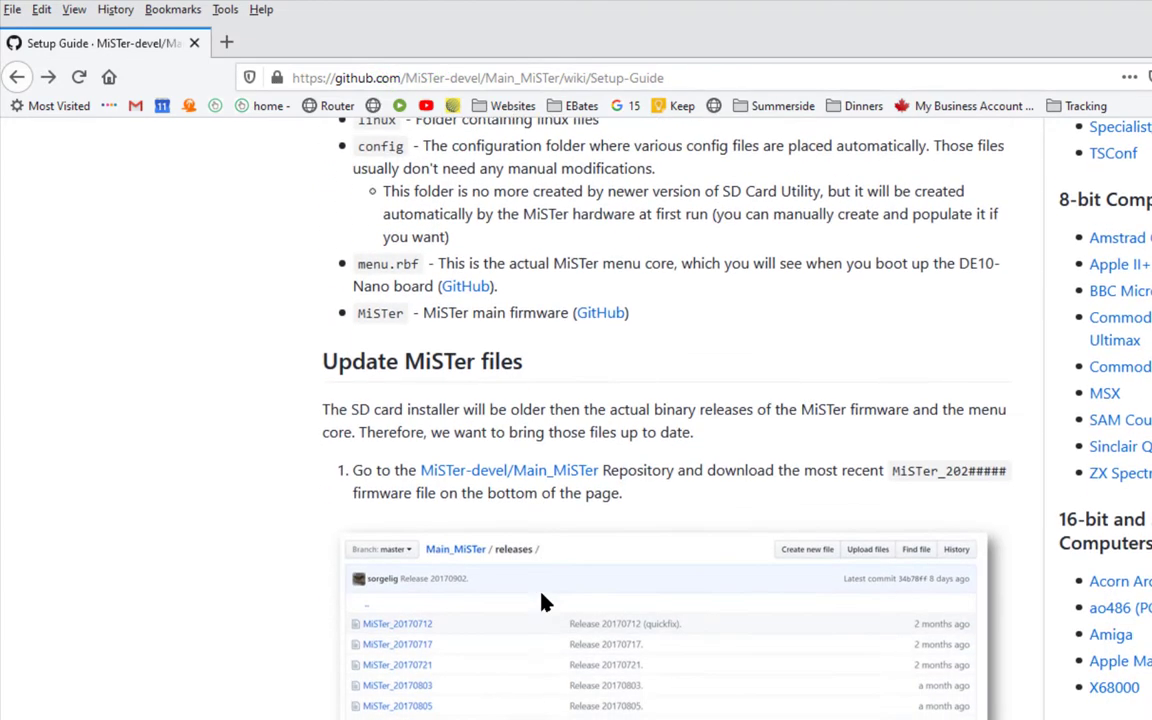
pyautogui.scroll(-5, 521, 583)
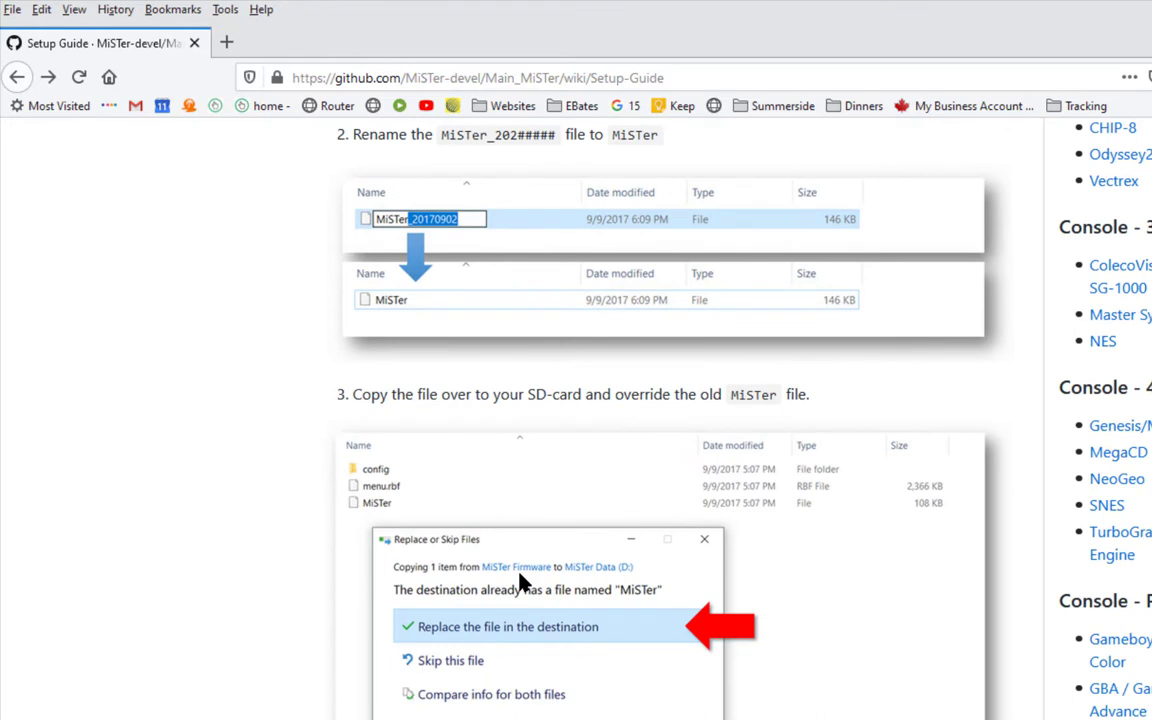
pyautogui.scroll(-2, 522, 650)
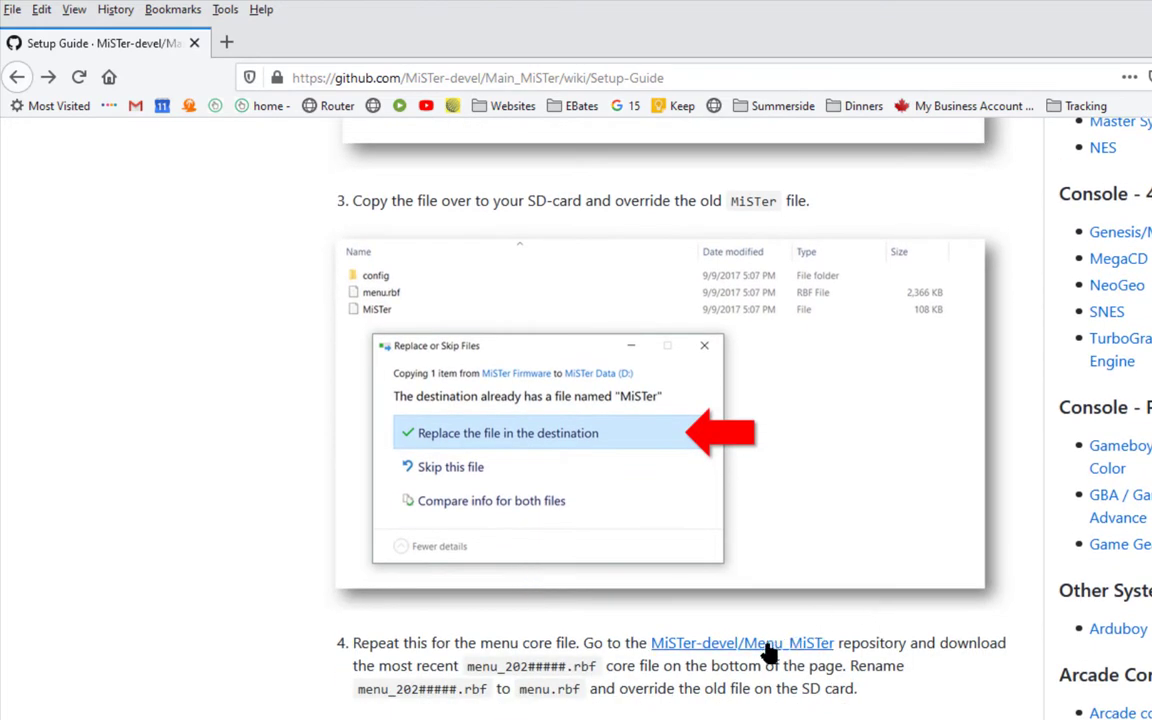
pyautogui.click(767, 647)
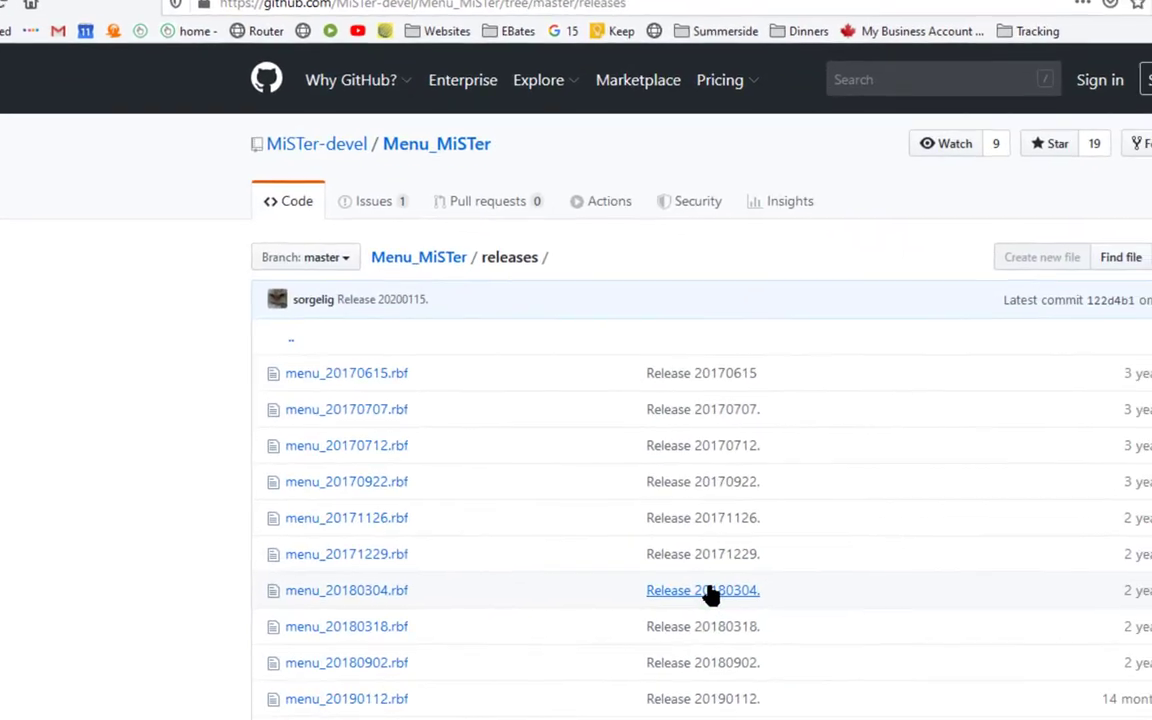
# Download the latest menu core release, menu_20200115.rbf, from the Menu_MiSTer releases list.
pyautogui.scroll(-5, 767, 650)
pyautogui.scroll(-3, 505, 392)
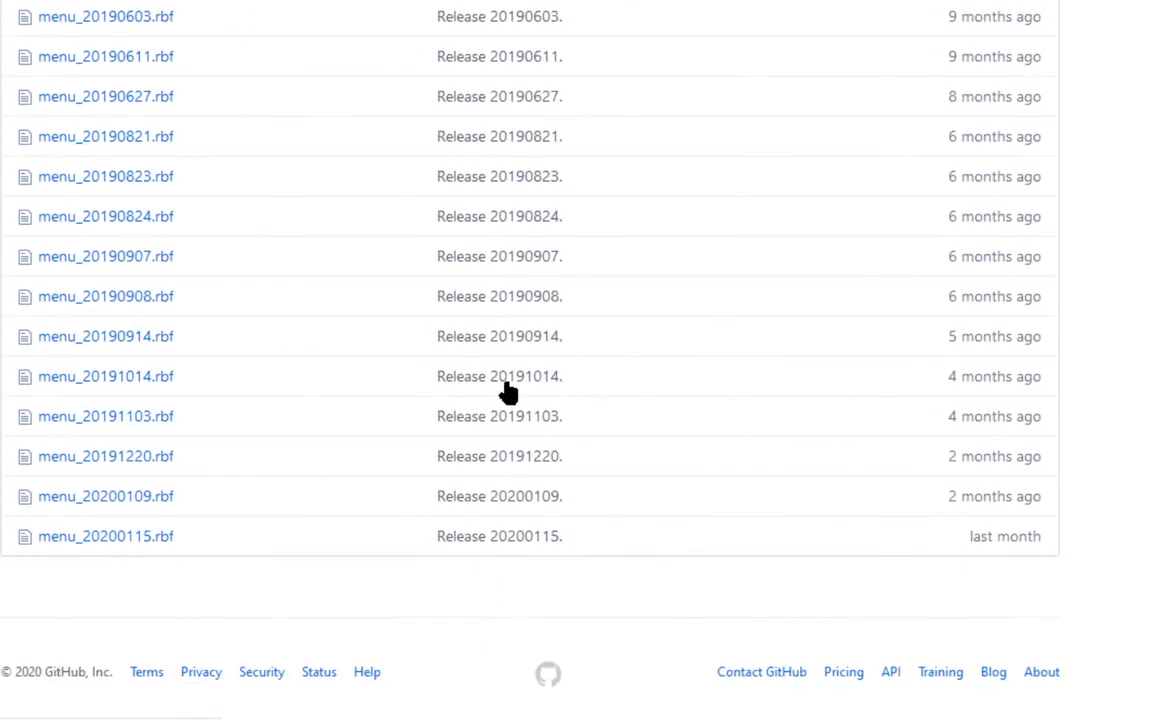
pyautogui.click(98, 536)
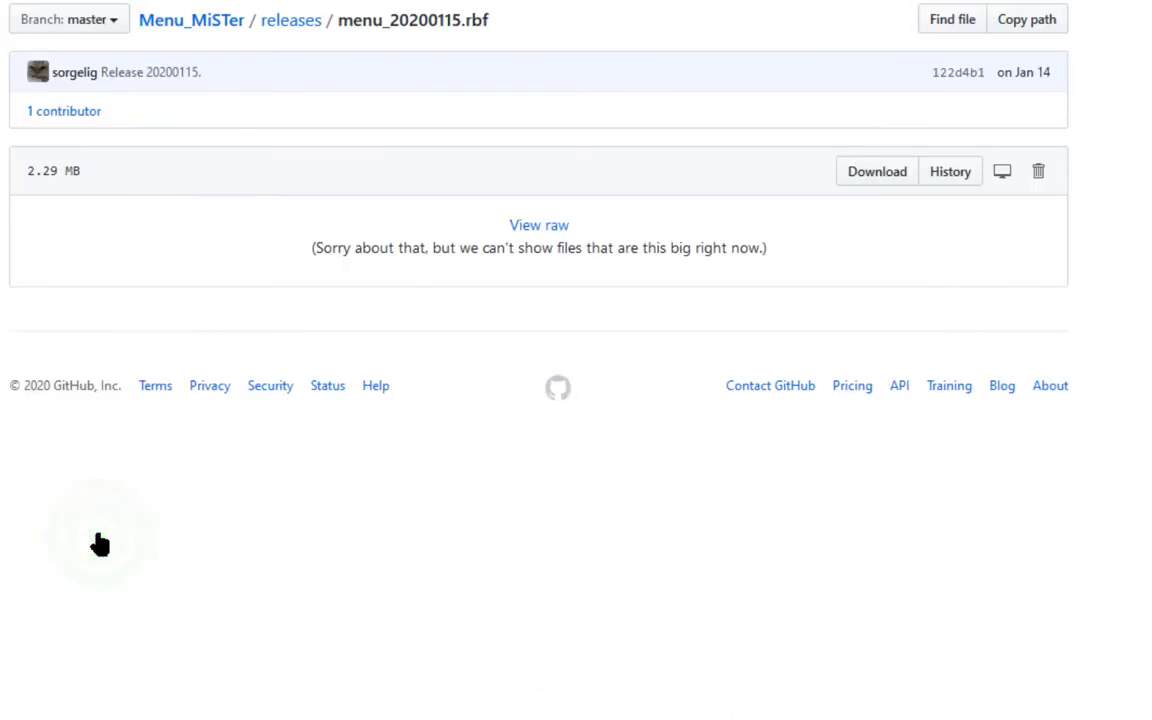
pyautogui.click(872, 186)
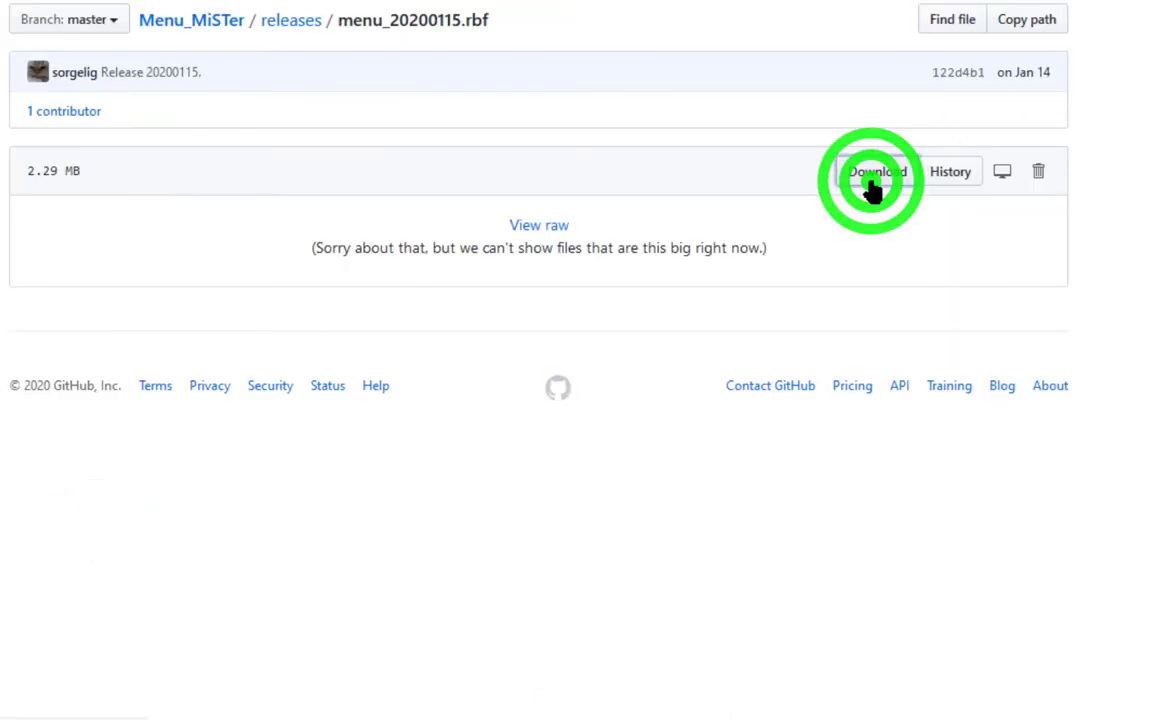
pyautogui.click(618, 323)
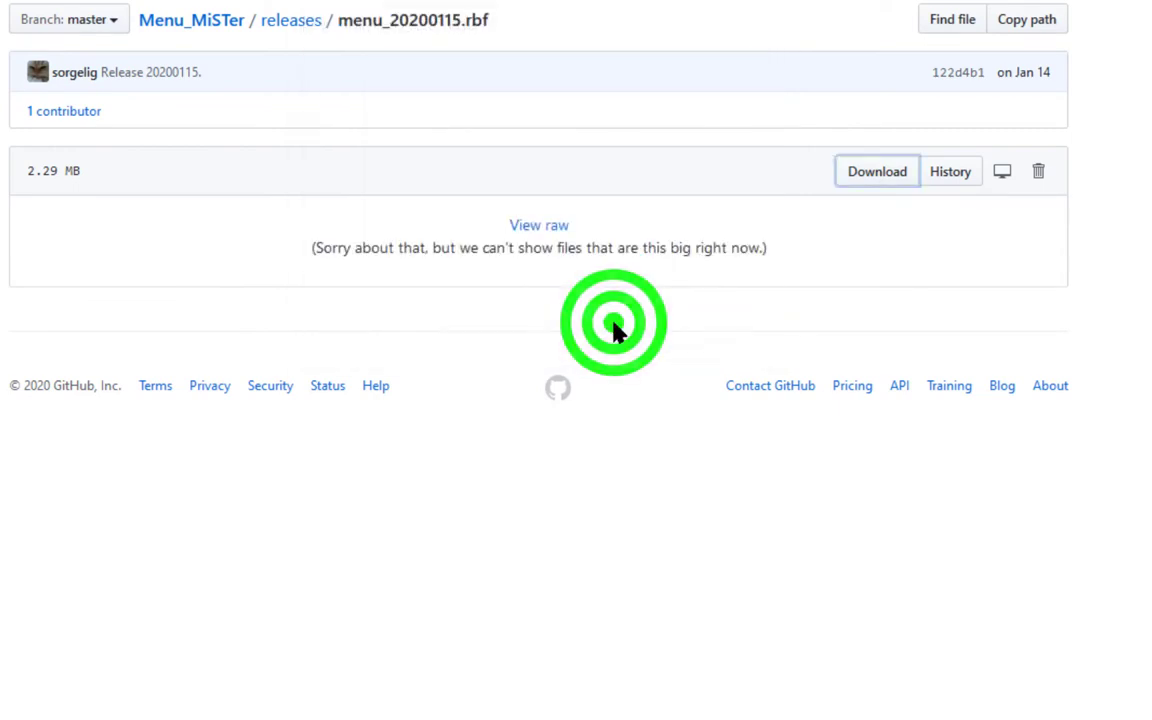
# Switch to the Downloads folder in File Explorer and rename menu_20200115.rbf to menu.rbf.
pyautogui.moveTo(130, 719)
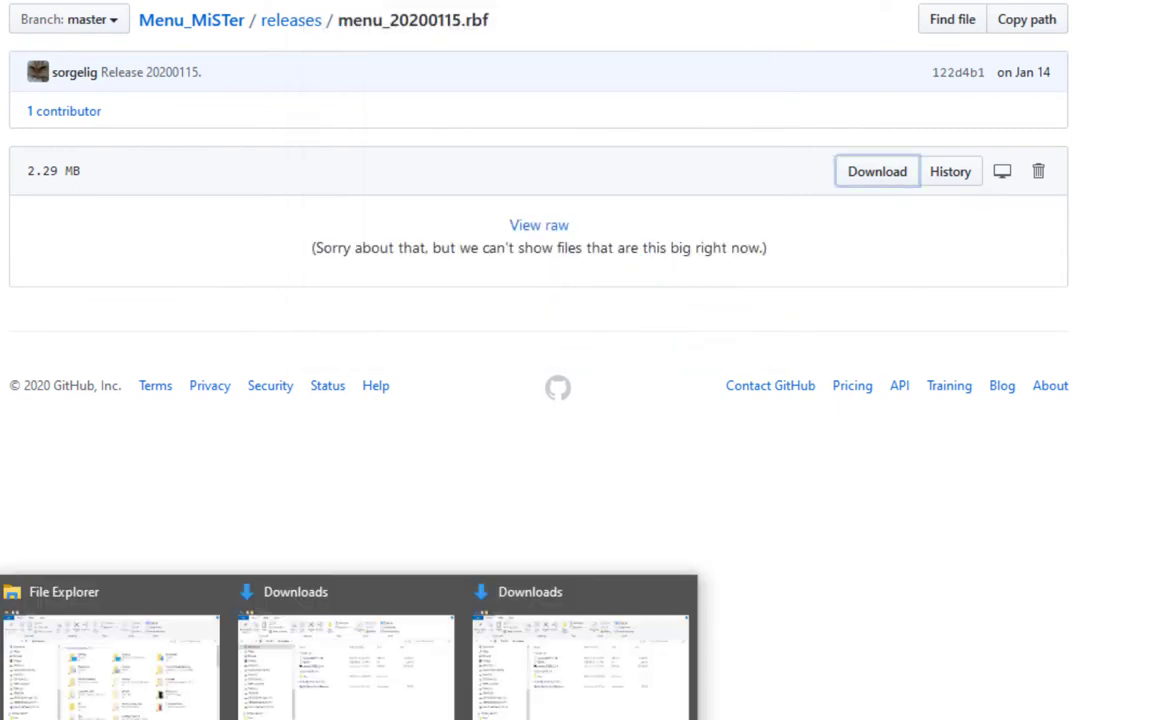
pyautogui.click(607, 674)
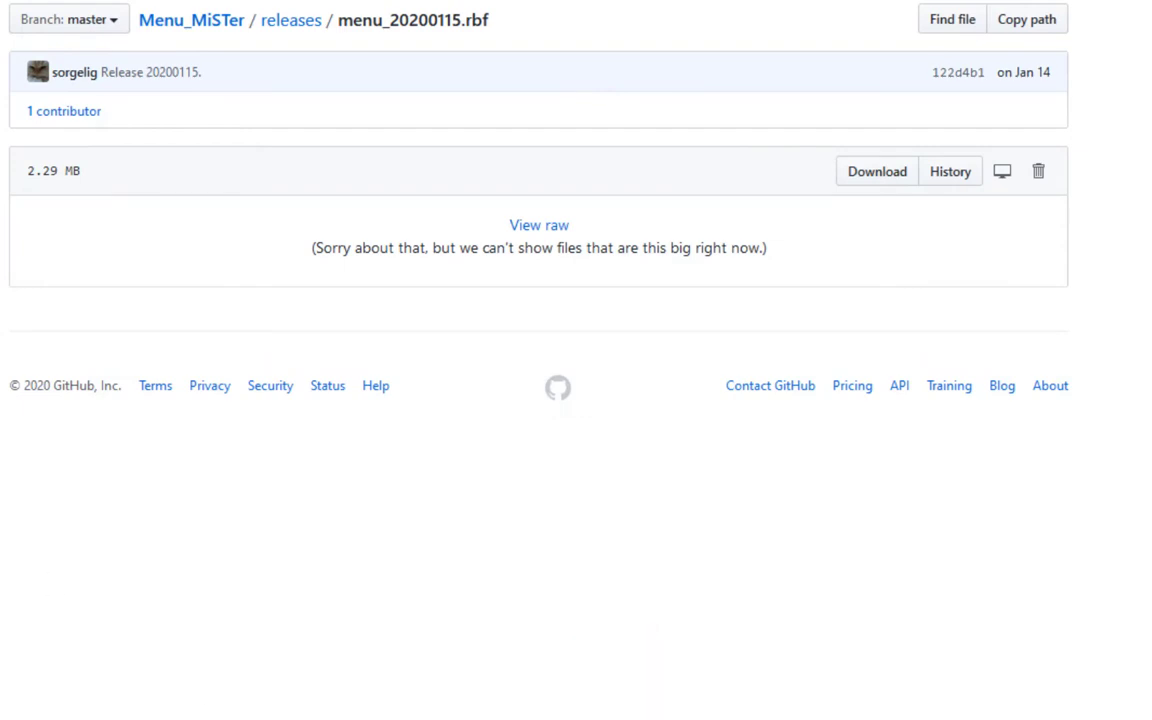
pyautogui.moveTo(130, 719)
pyautogui.click(305, 690)
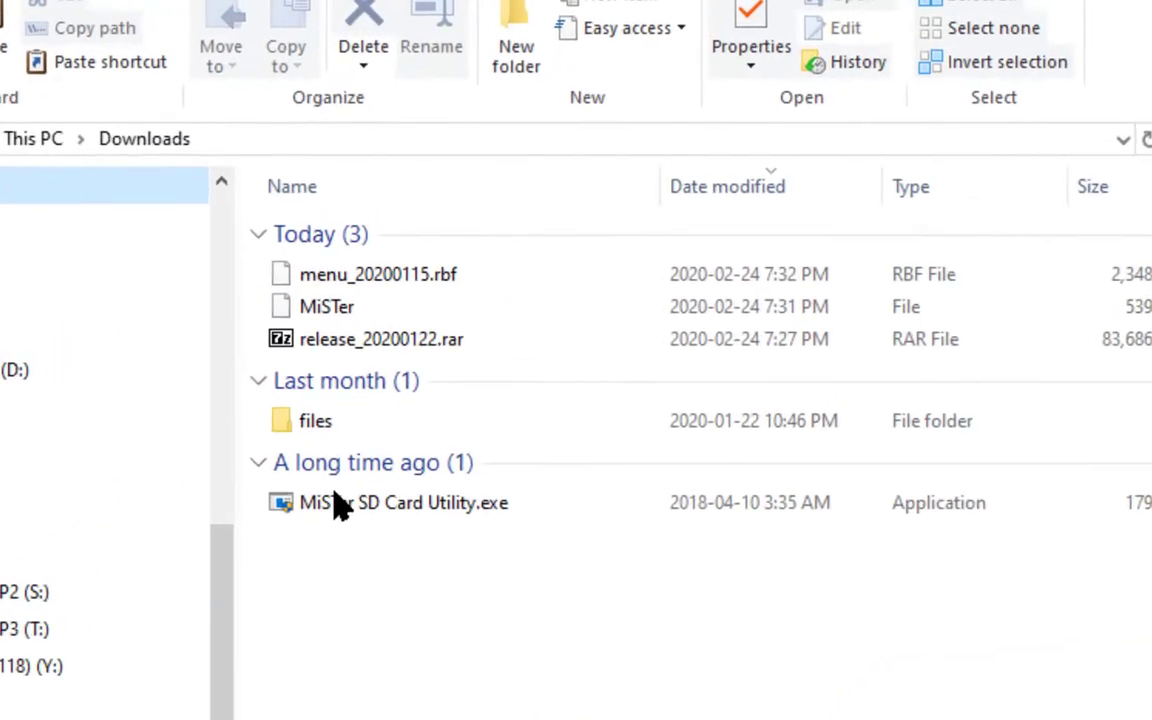
pyautogui.rightClick(330, 299)
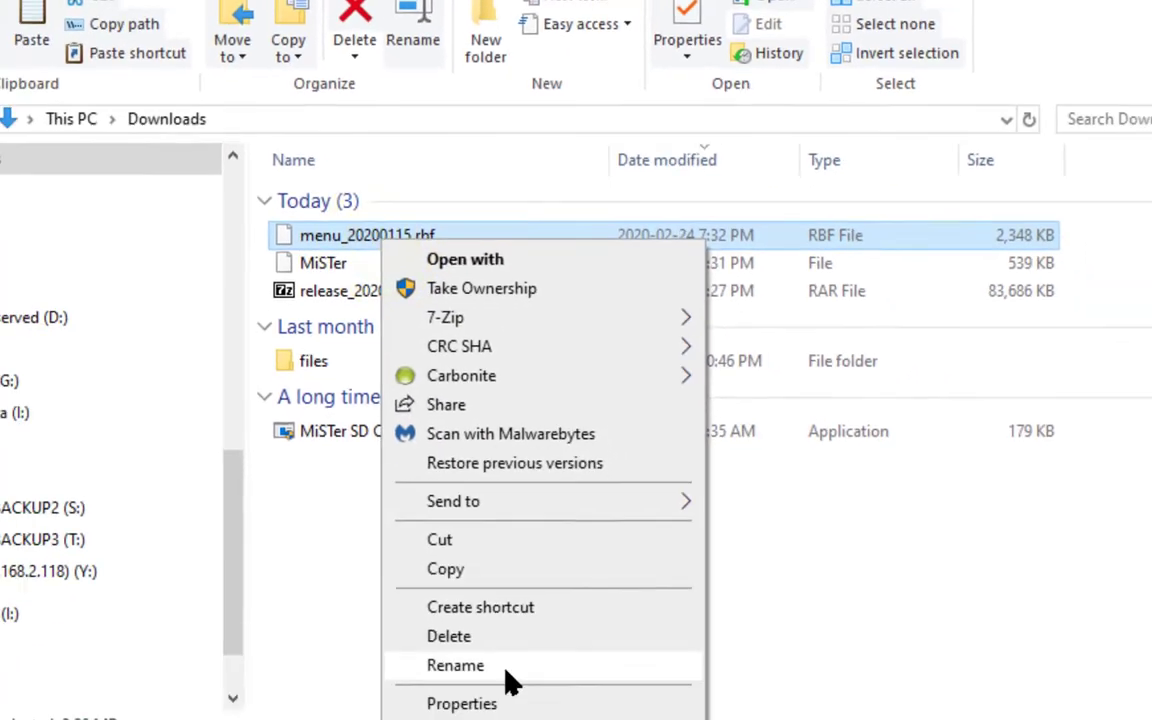
pyautogui.click(506, 672)
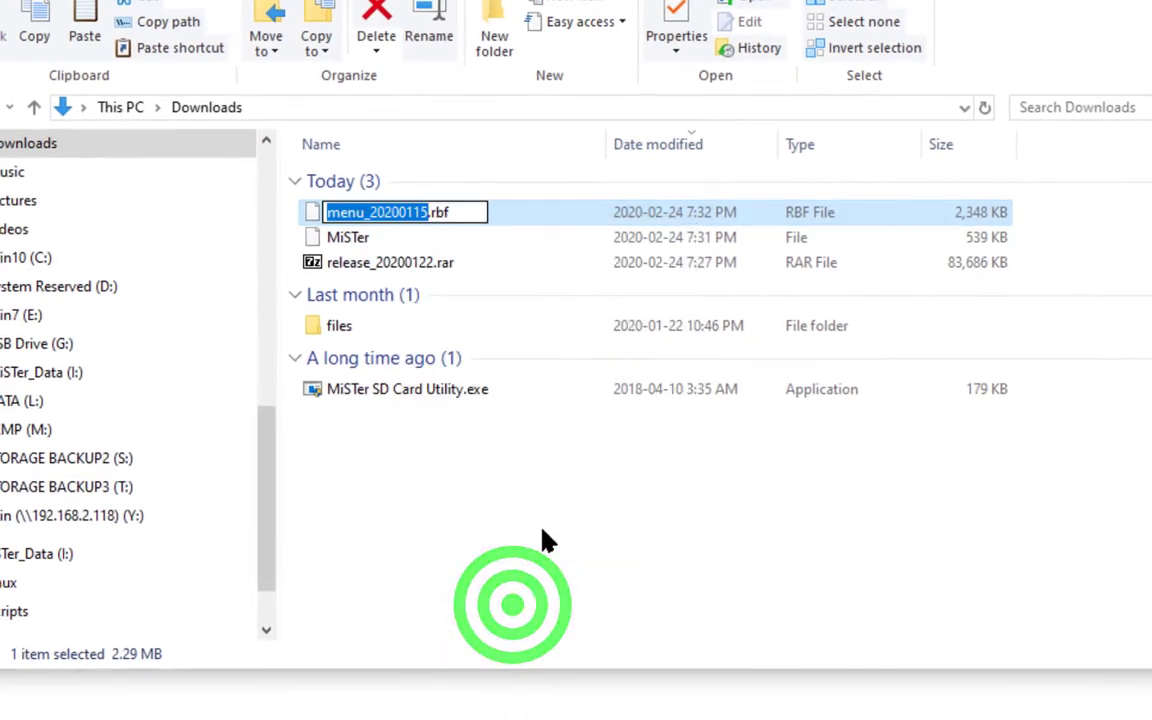
pyautogui.press('Right')
pyautogui.press('Left')
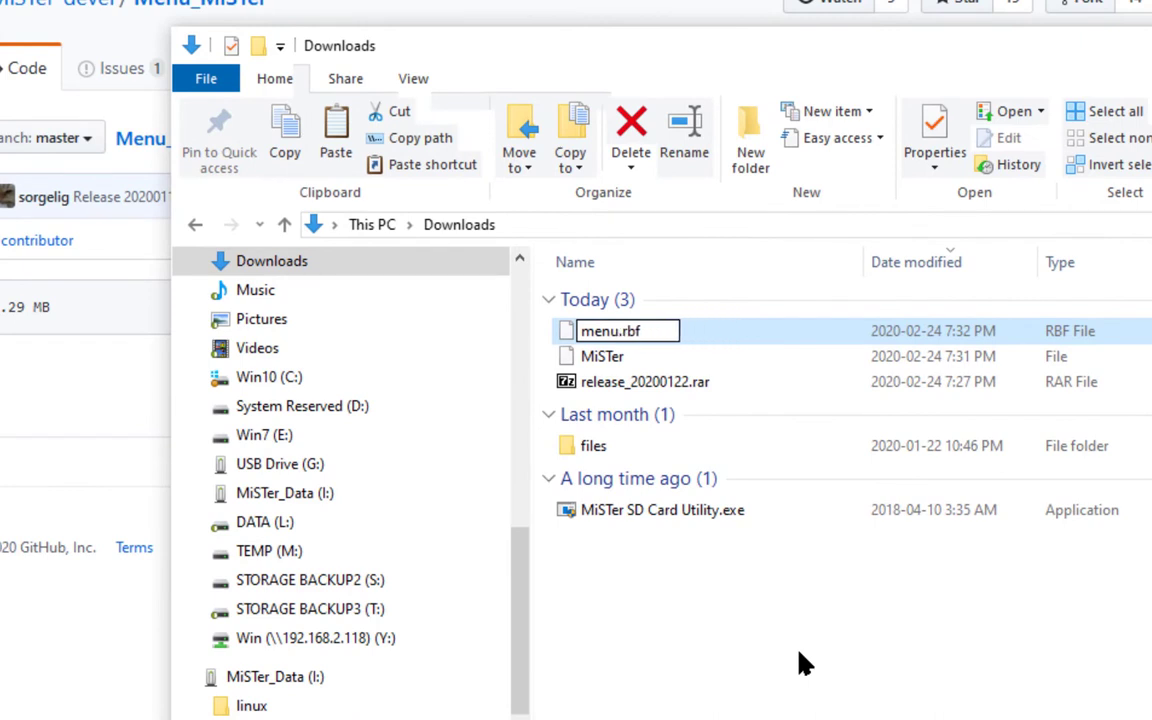
pyautogui.press('Return')
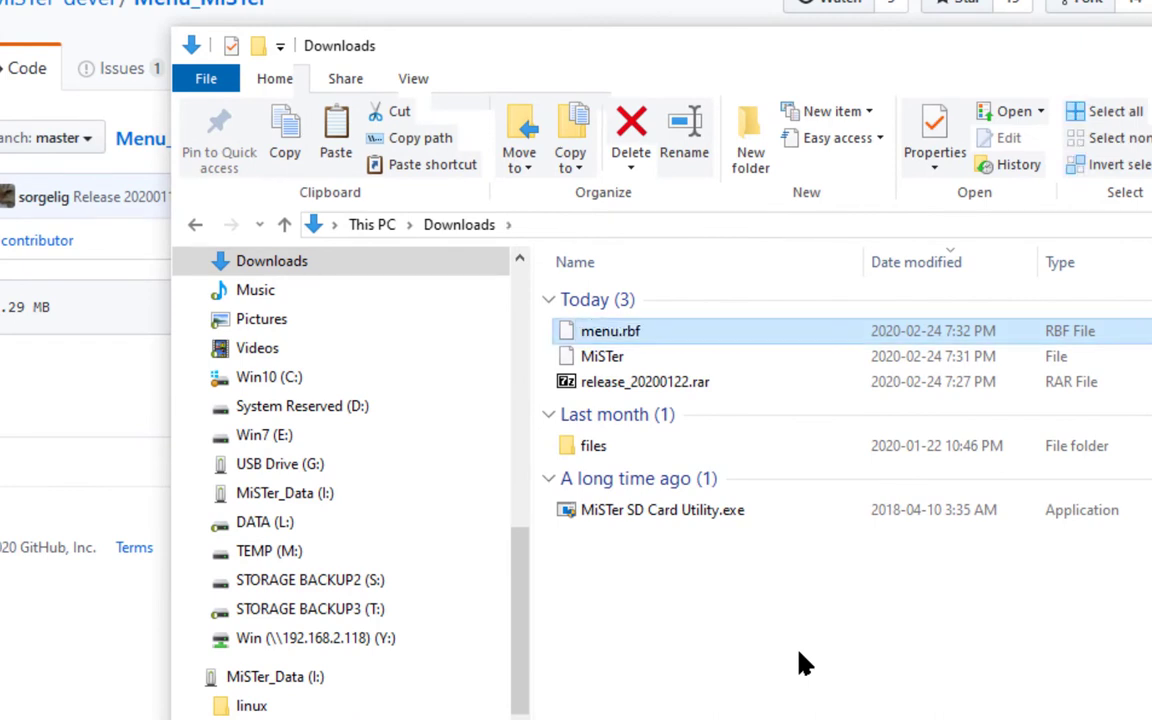
# Copy menu.rbf from Downloads to the MiSTer_Data (I:) drive, replacing the existing file, and close the window.
pyautogui.rightClick(641, 334)
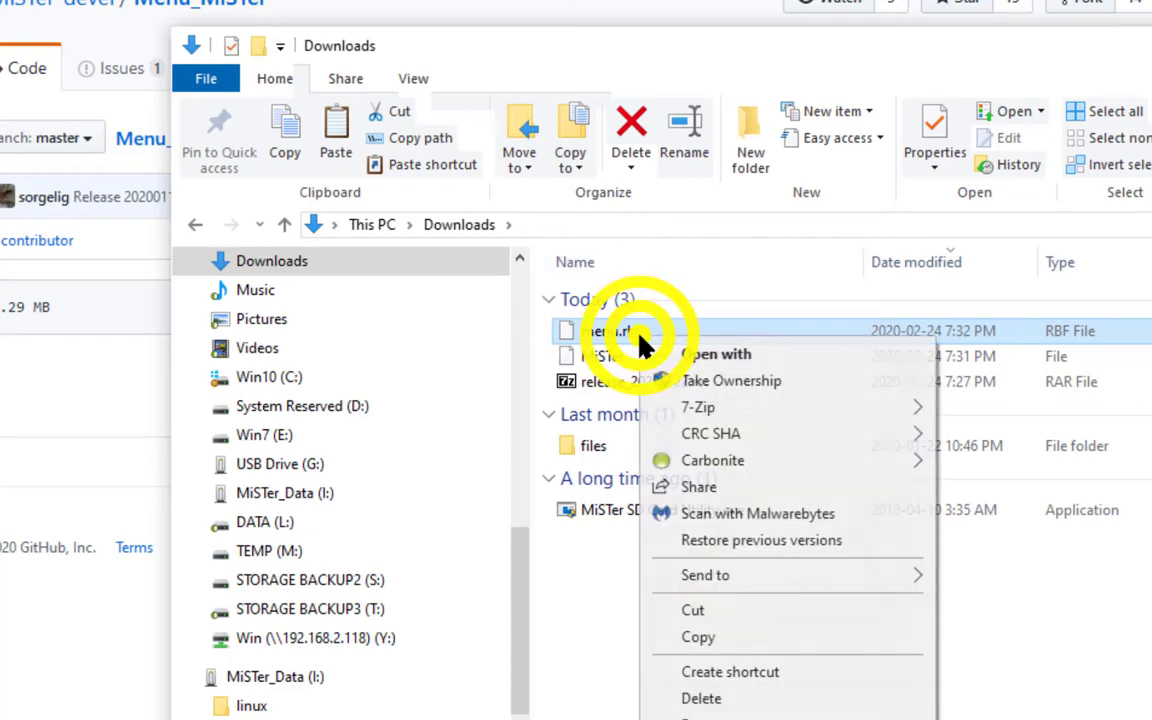
pyautogui.click(715, 637)
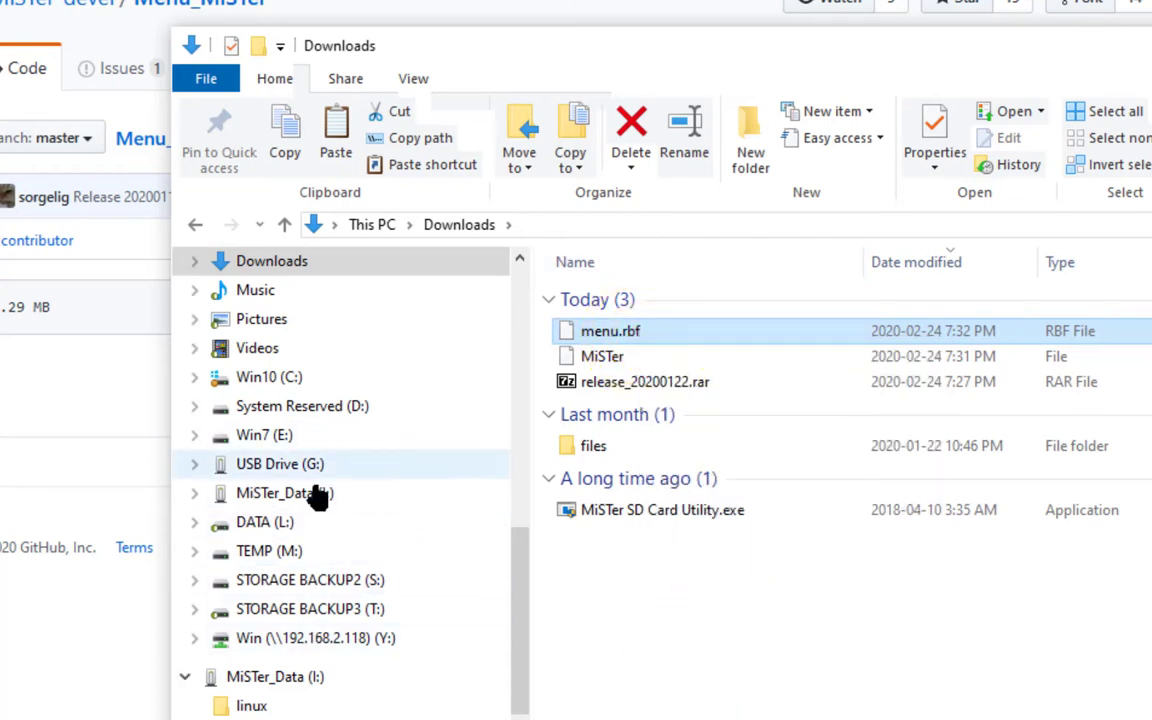
pyautogui.click(304, 494)
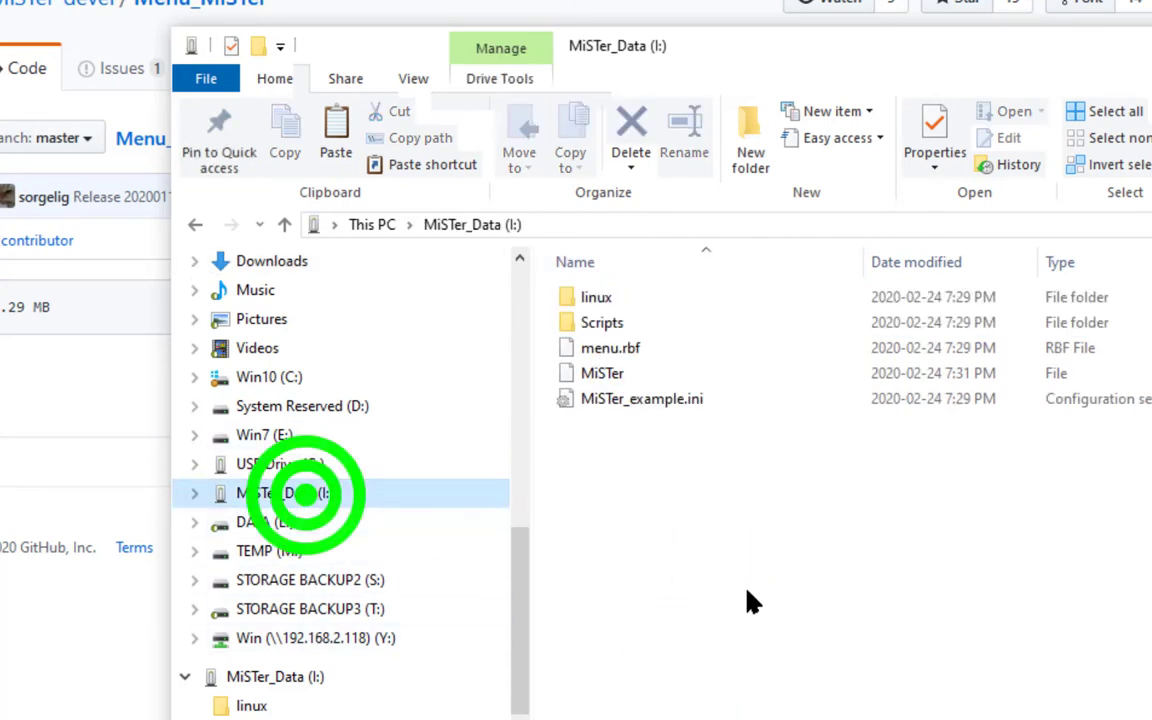
pyautogui.rightClick(645, 522)
pyautogui.click(728, 685)
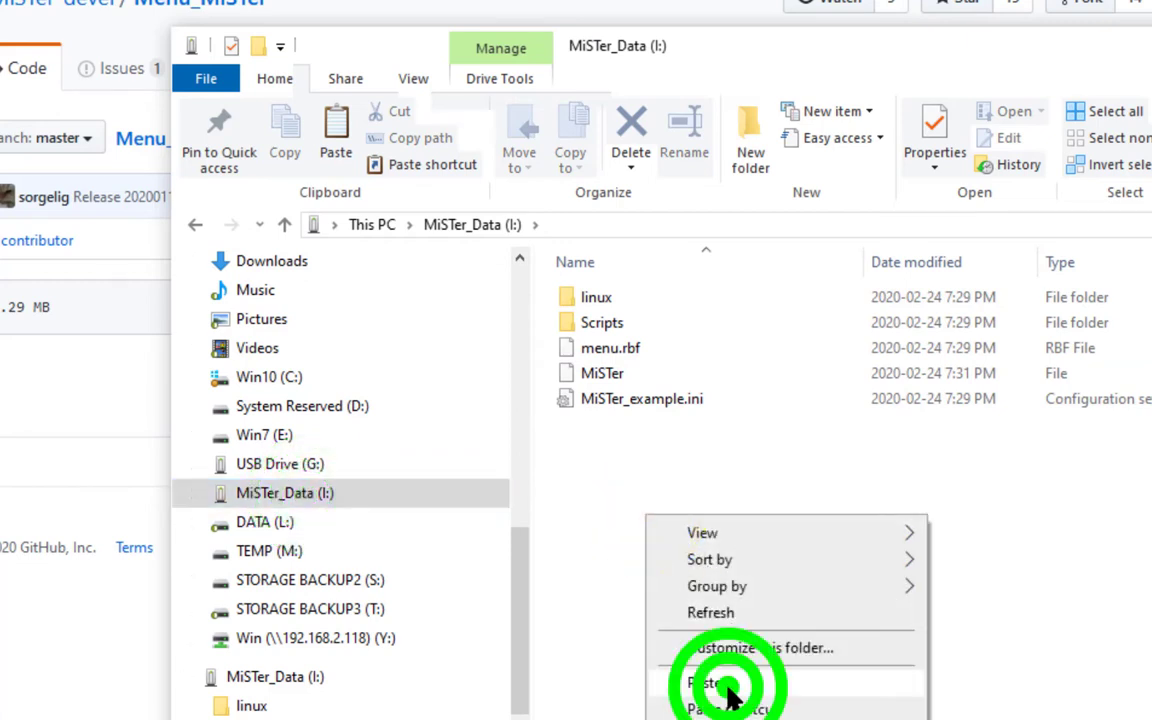
pyautogui.click(509, 158)
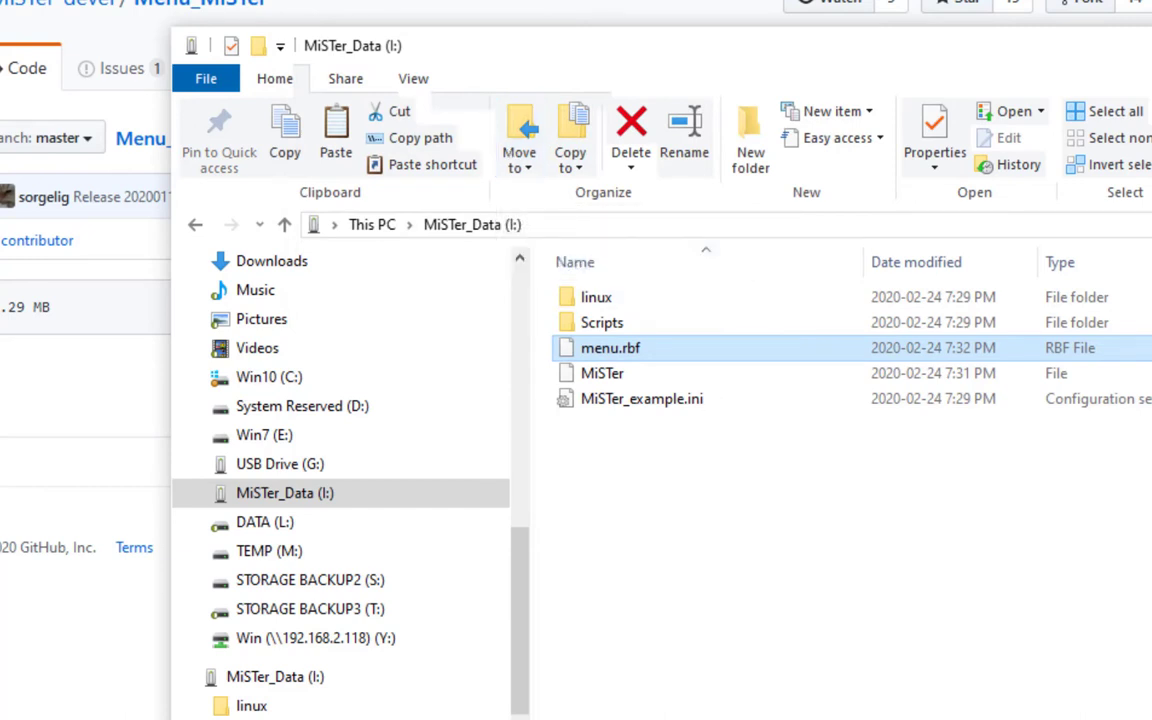
pyautogui.hotkey('alt', 'F4')
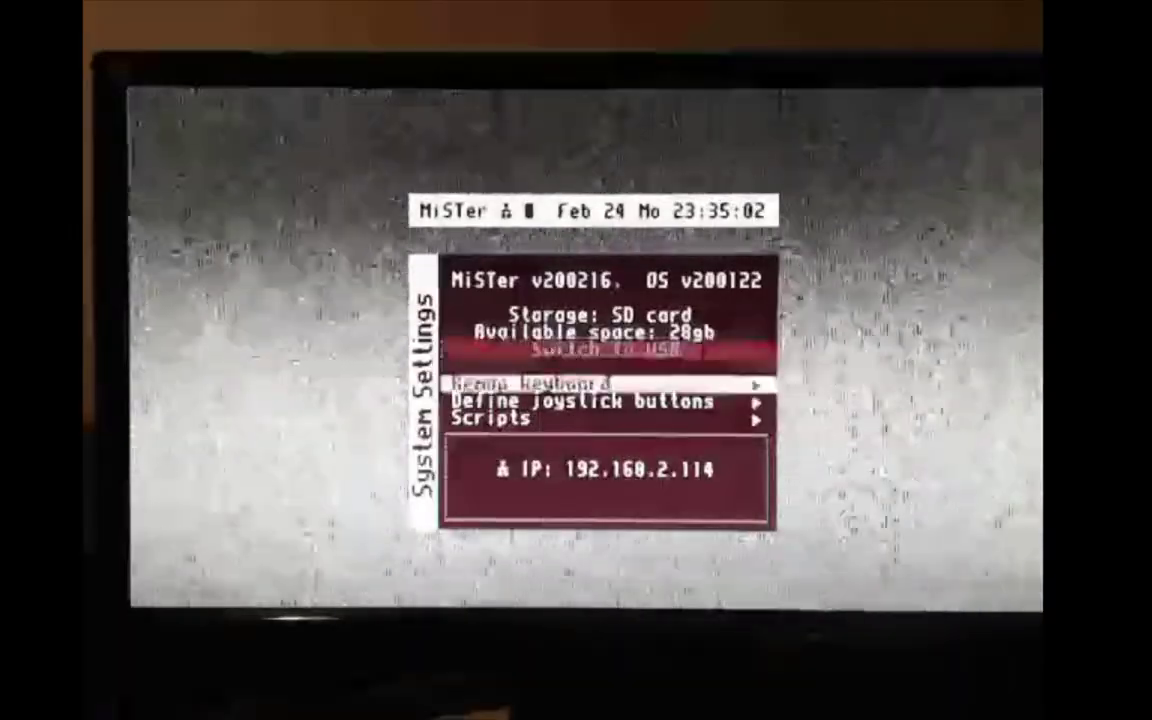
# Choose Scripts in the System Settings menu of the booted MiSTer.
pyautogui.press('Down')
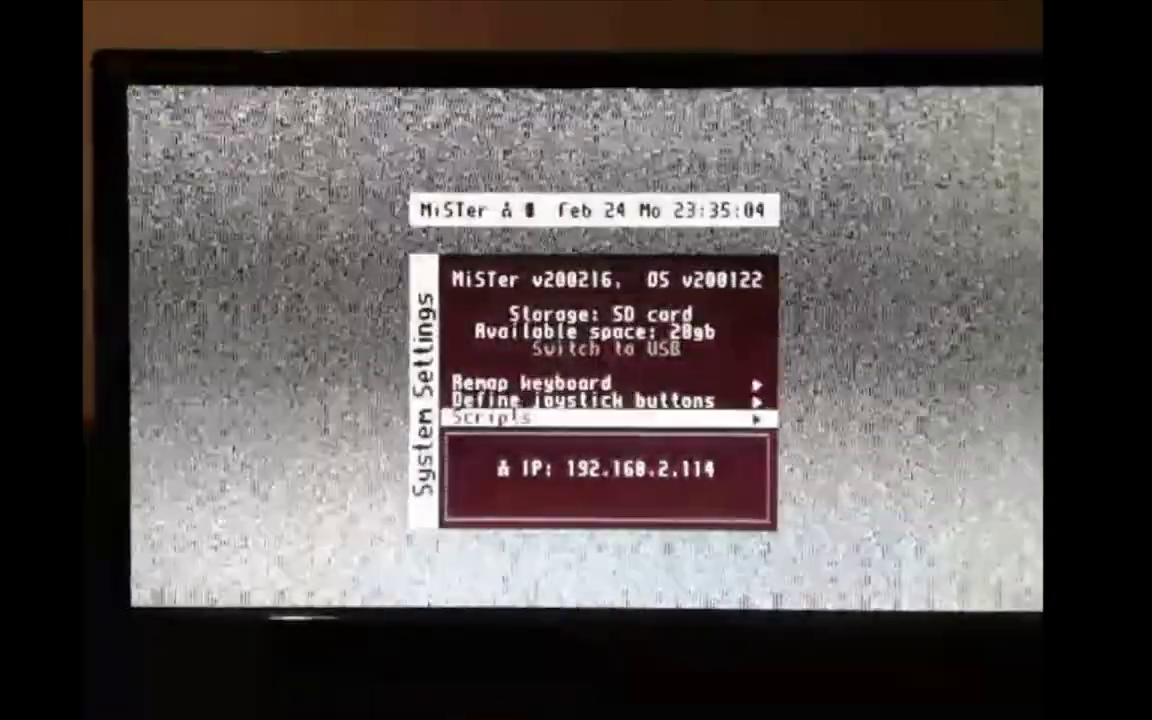
pyautogui.press('Return')
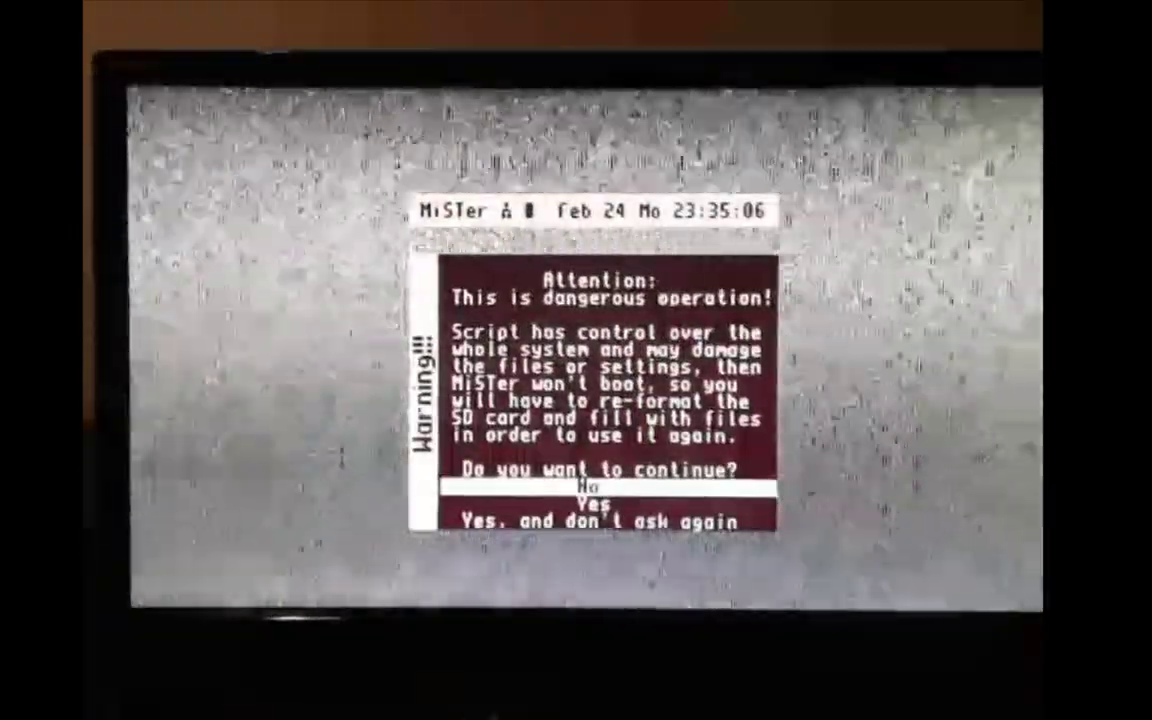